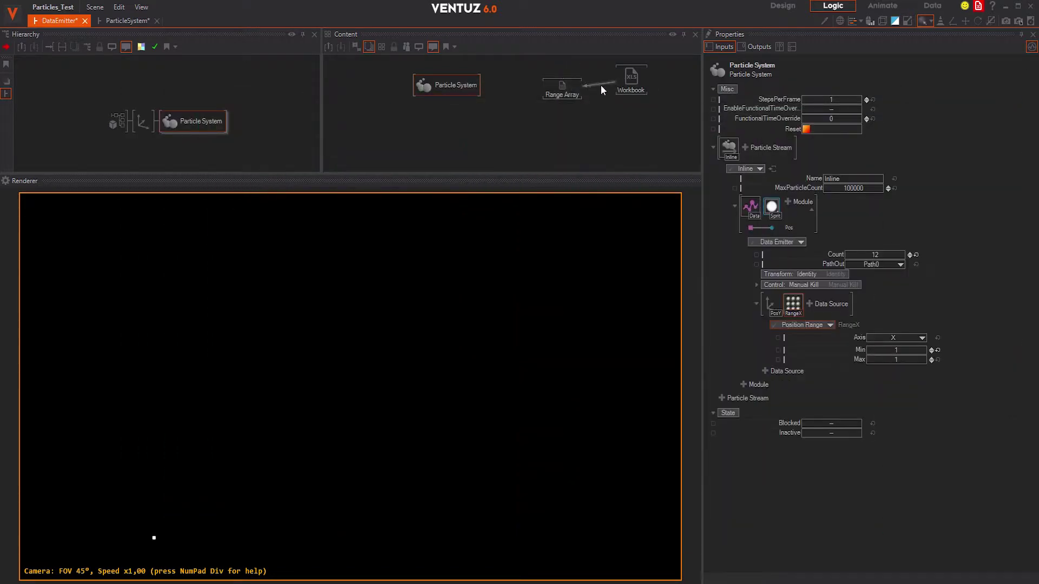
- Inspect the Excel Workbook node's file setting and the Range Array's input and output properties
left_click(631, 80)
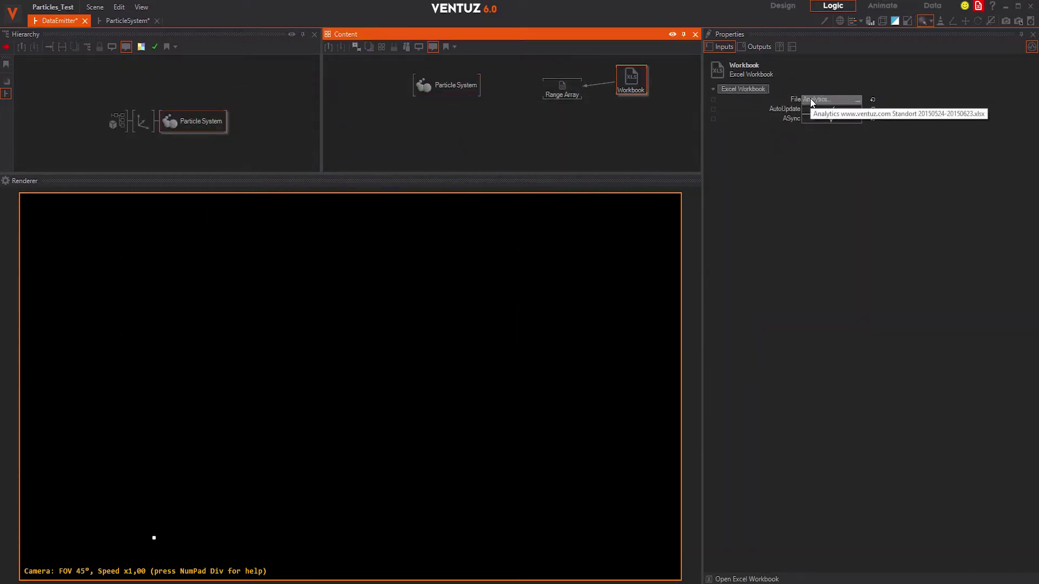
left_click(577, 94)
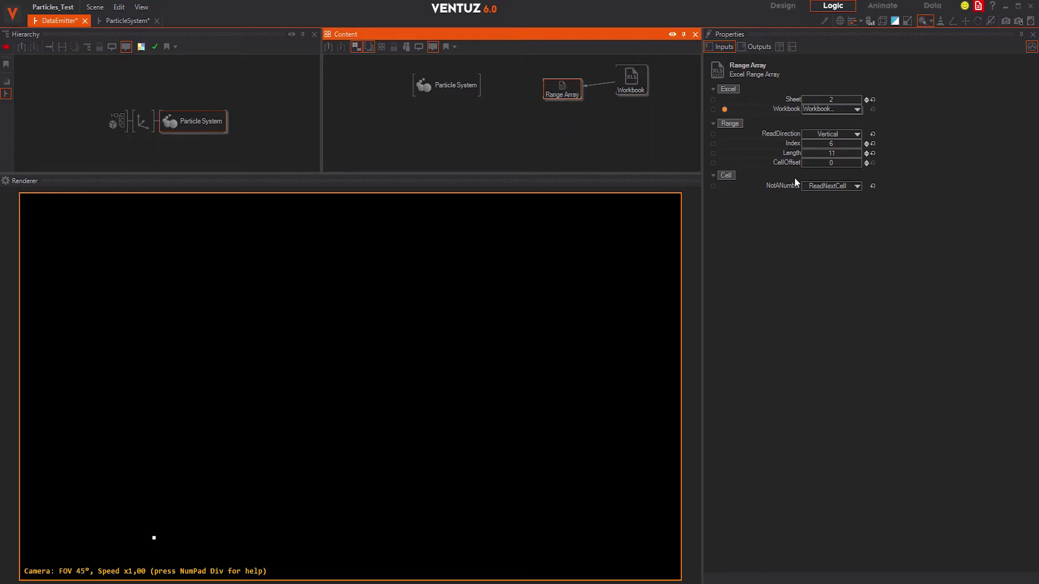
left_click(765, 47)
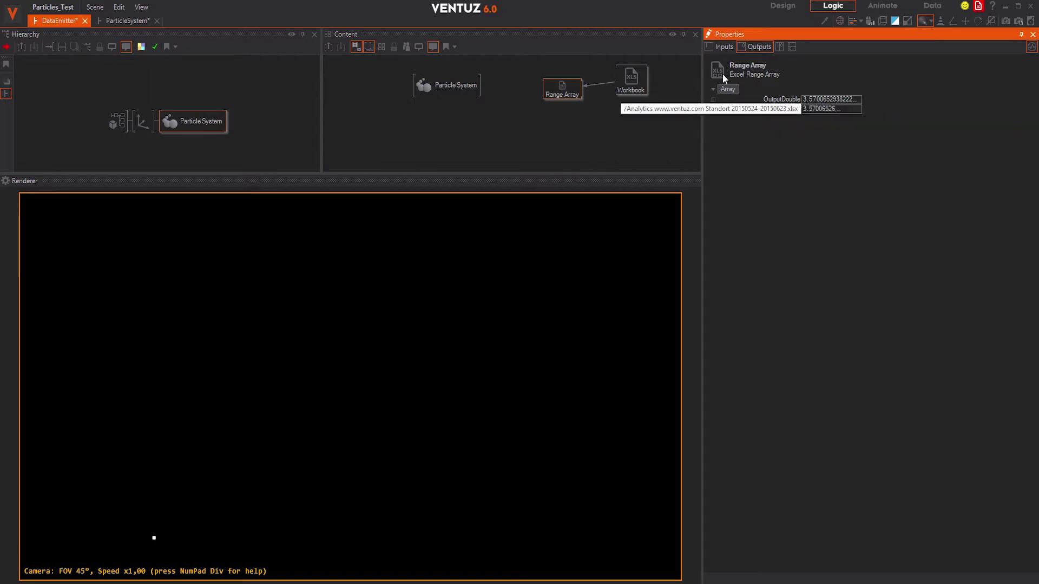
left_click(725, 47)
- Review the Particle System's Data Emitter, the available modules and the data source types on offer
left_click(470, 84)
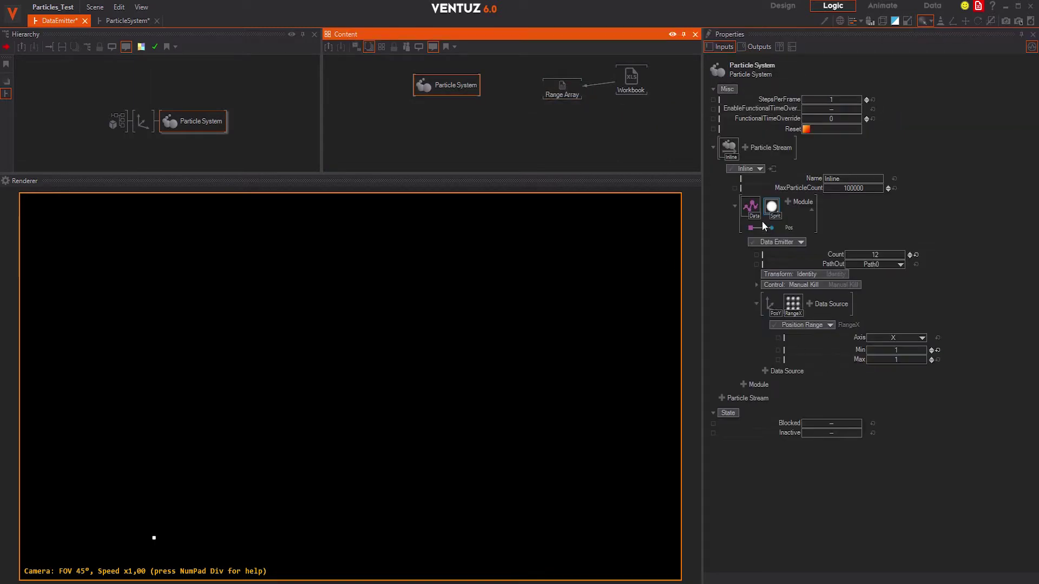
left_click(749, 205)
left_click(787, 202)
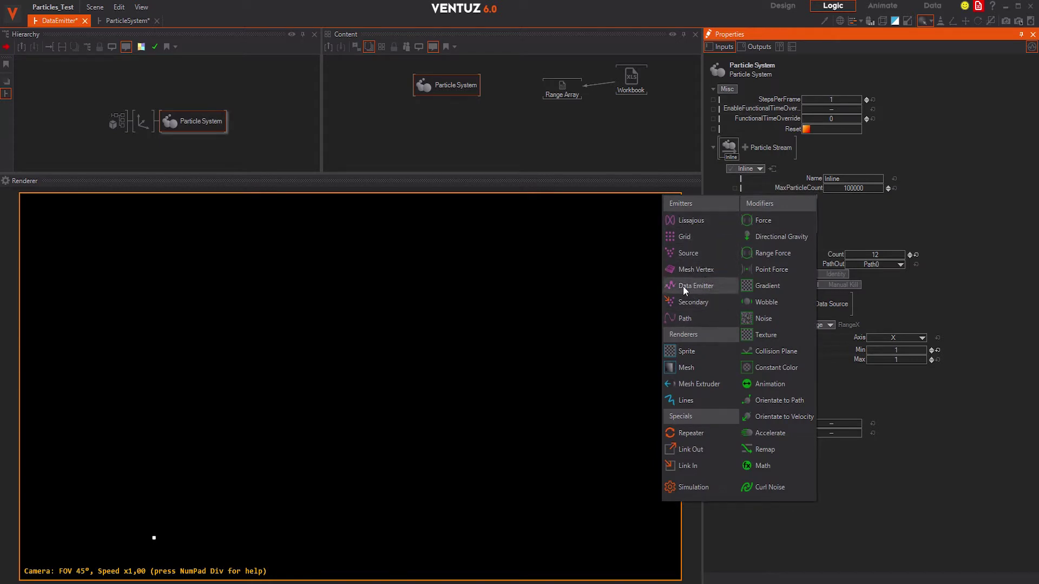
left_click(932, 227)
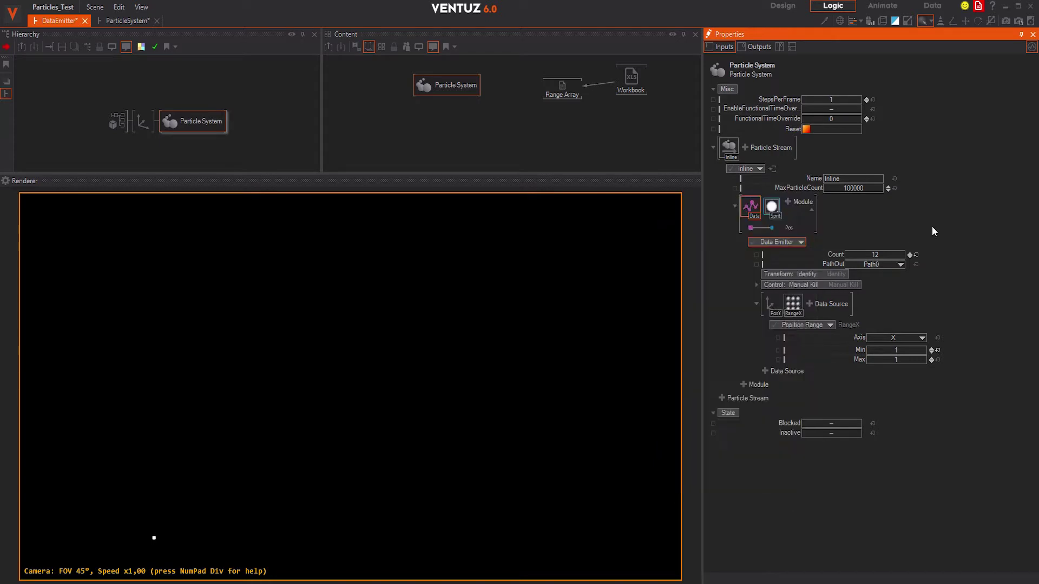
left_click(806, 304)
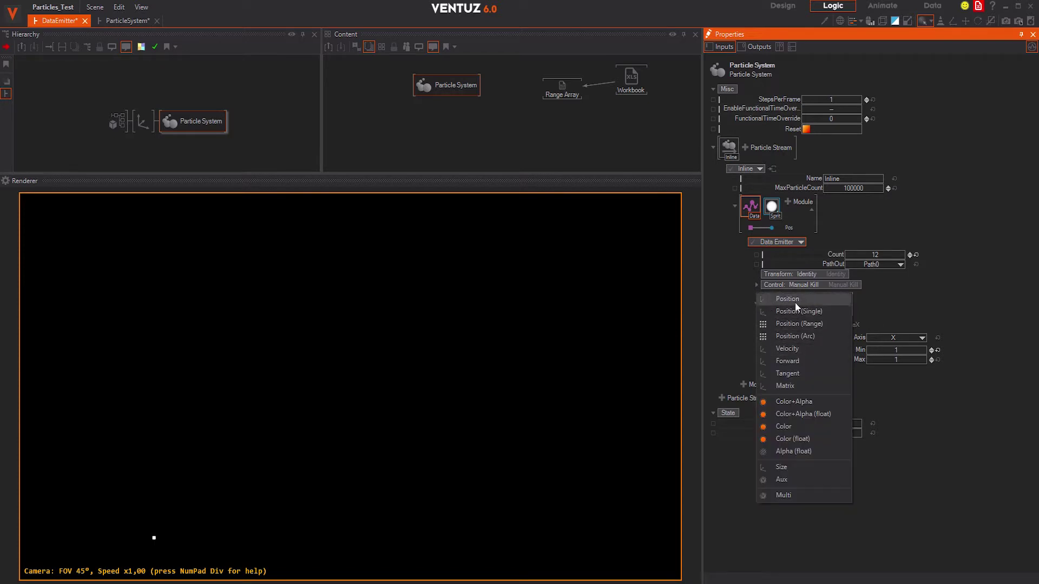
left_click(800, 325)
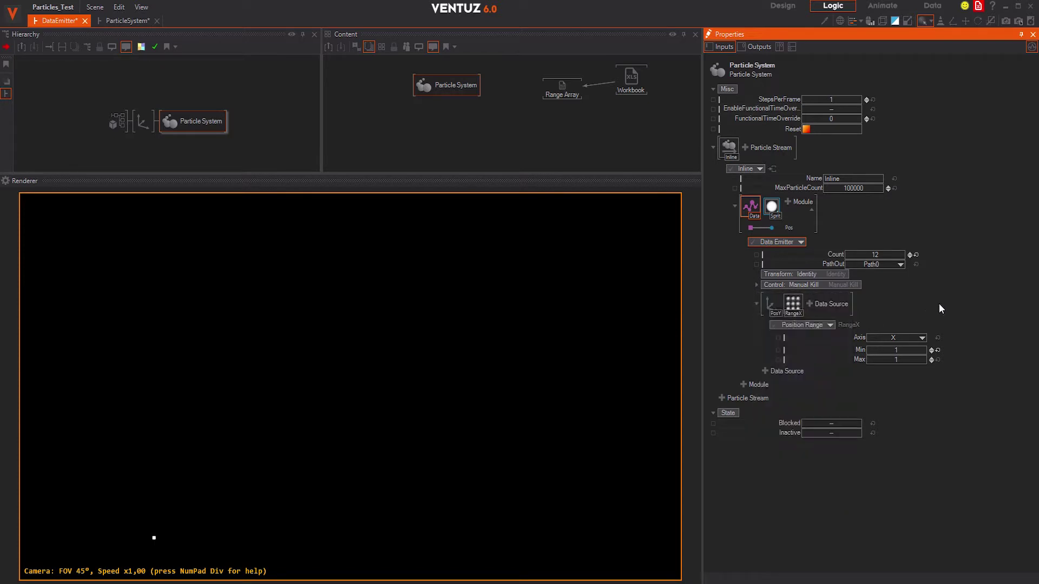
- Bind the Data input of the Y-axis Position Single source to the Range Array's output
left_click(773, 311)
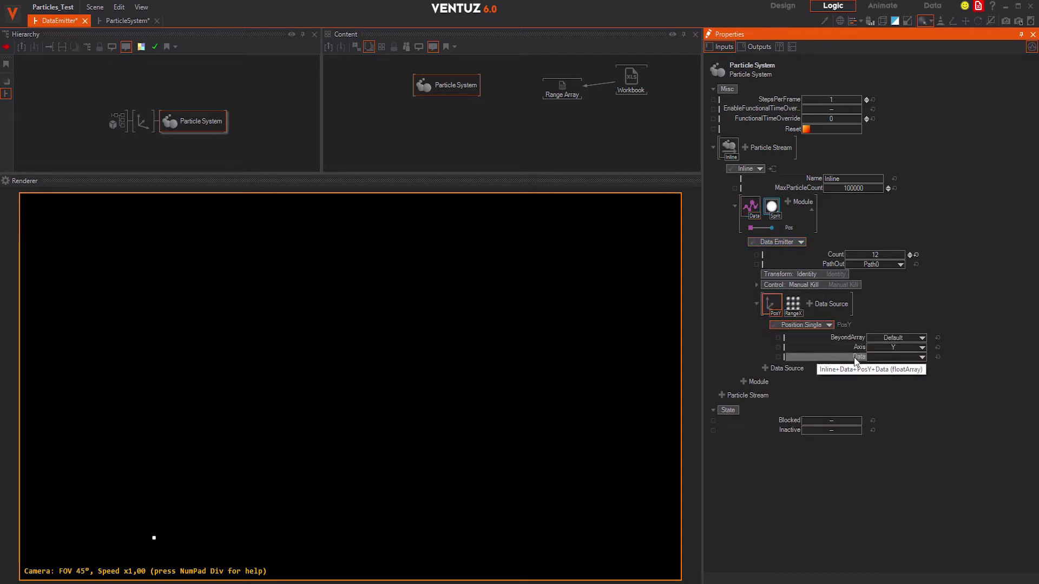
left_click_drag(852, 355, 563, 97)
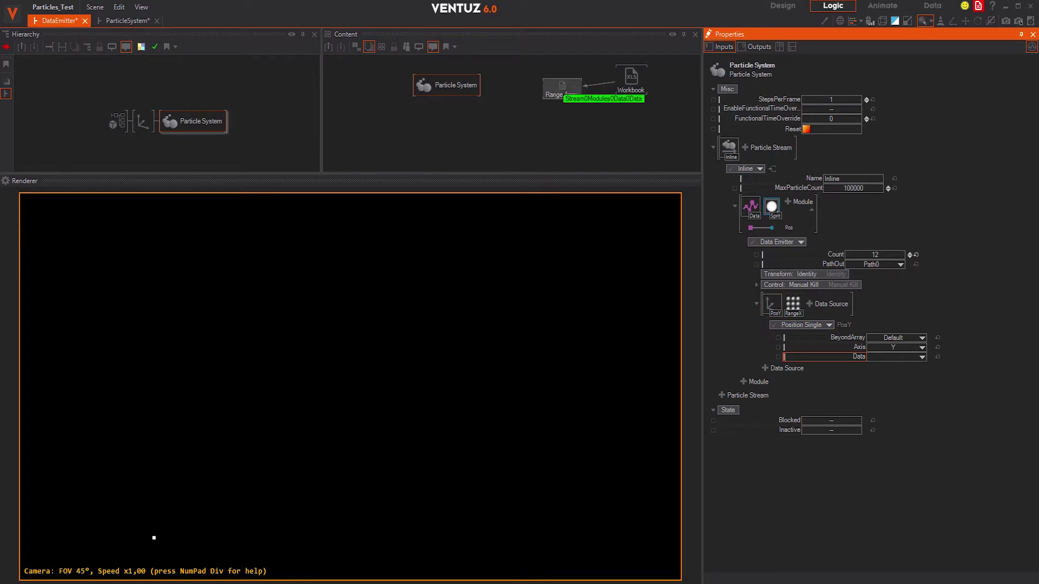
left_click_drag(563, 98, 563, 97)
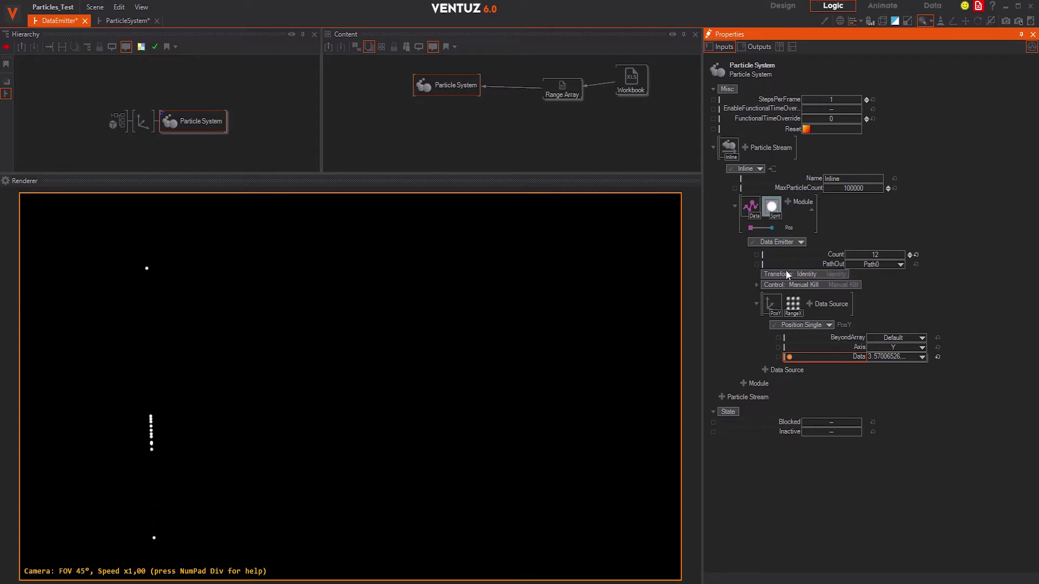
- Set the Max value of the X-axis Position Range source to 10
left_click(793, 304)
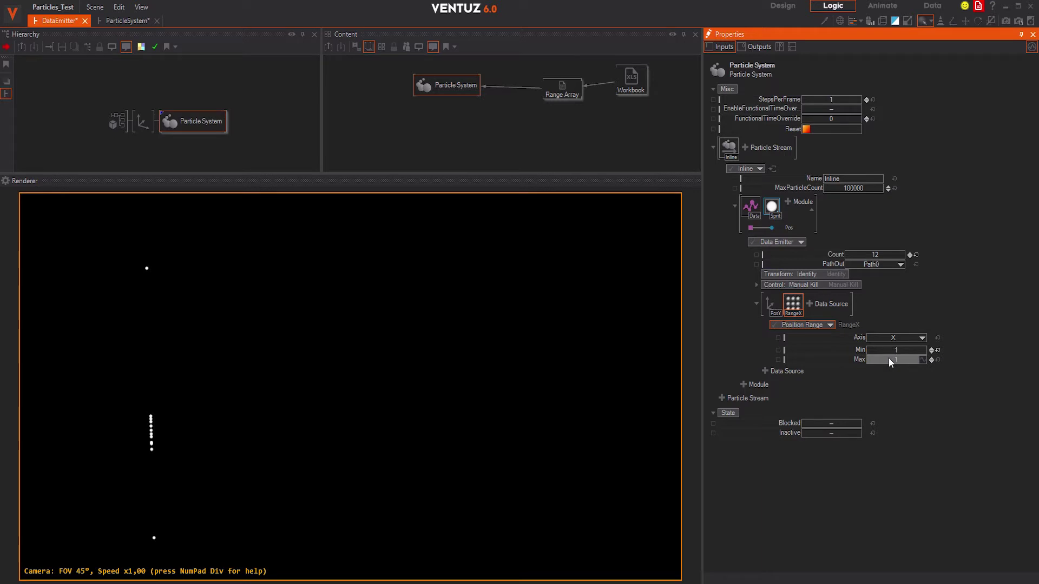
scroll(903, 359, "up", 15)
left_click(897, 359)
type("10")
key("Return")
- Add an Orientate to Path modifier and a Mesh Extruder renderer to the stream, and view the extruded graph from another angle
left_click(751, 206)
left_click(789, 201)
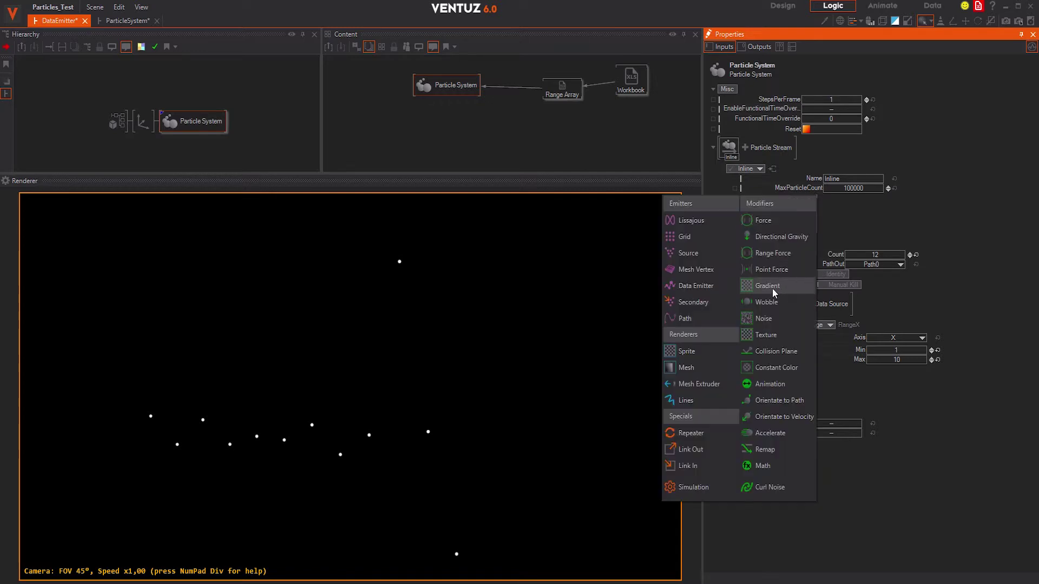
left_click(780, 404)
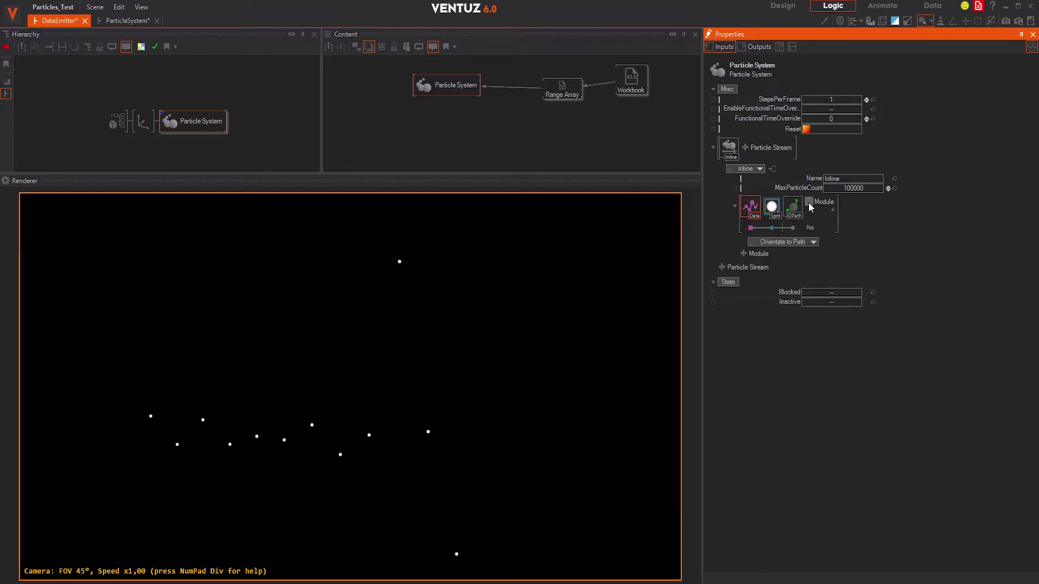
left_click(810, 204)
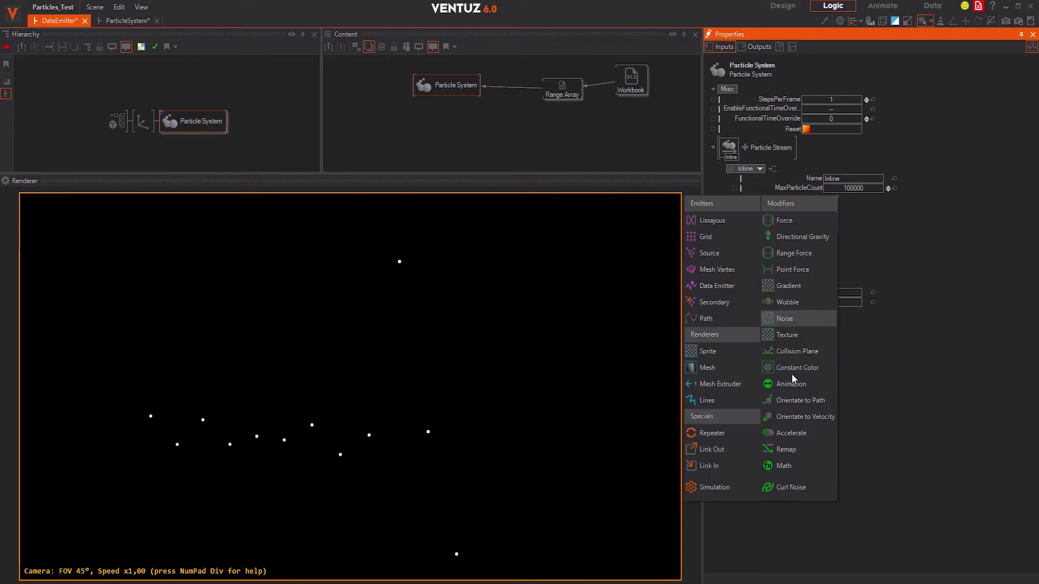
left_click(725, 384)
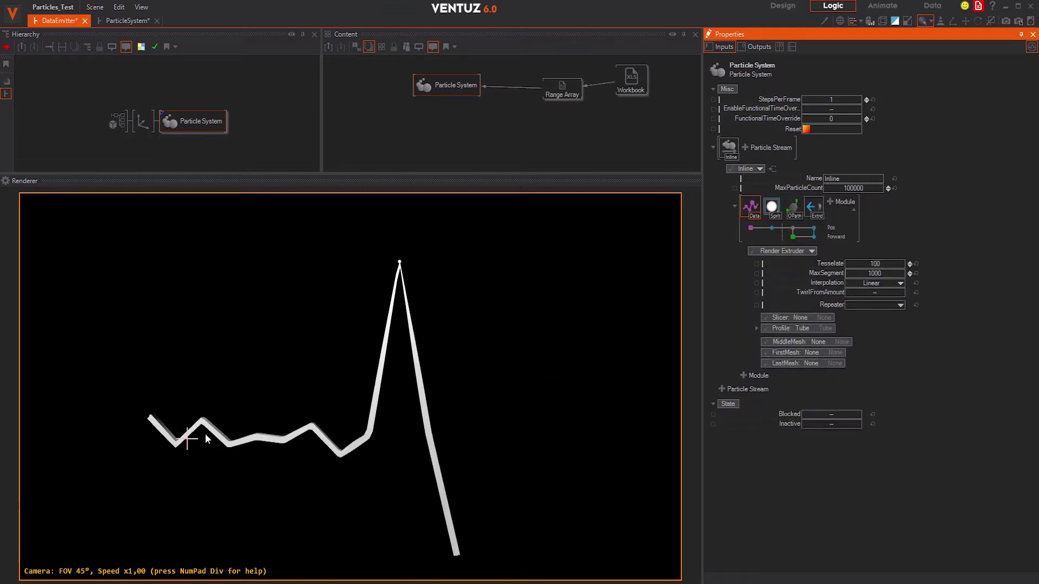
right_click_drag(304, 400, 304, 401)
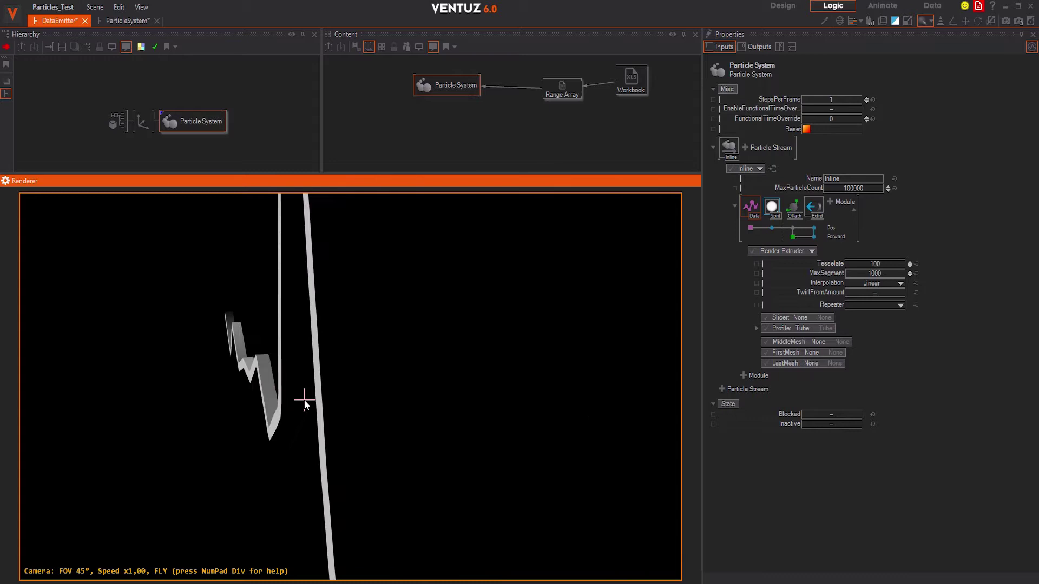
left_click_drag(305, 400, 304, 400)
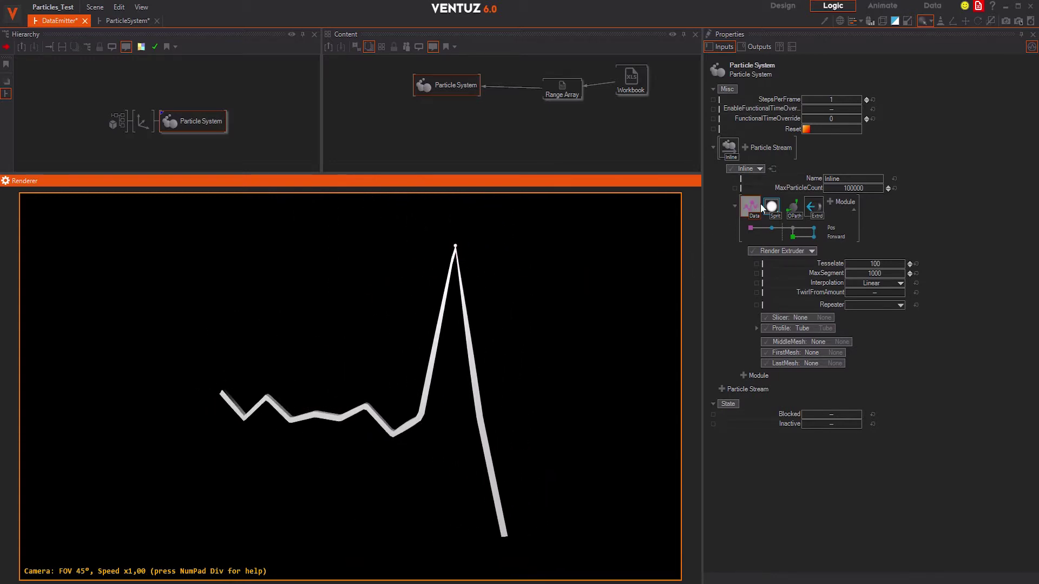
- Delete the Mesh Extruder and Orientate to Path modules from the particle stream
left_click(771, 207)
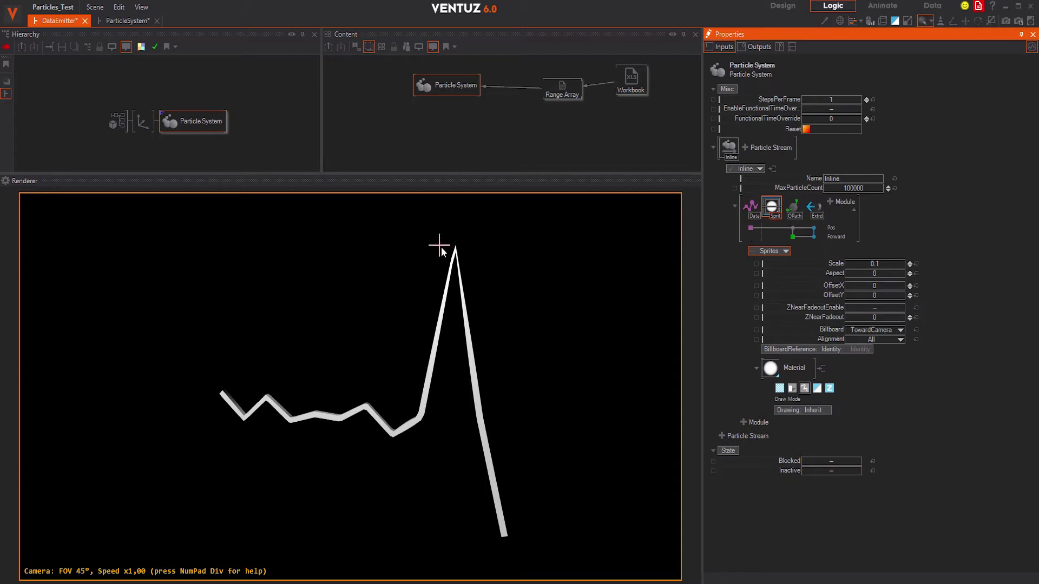
left_click(817, 207)
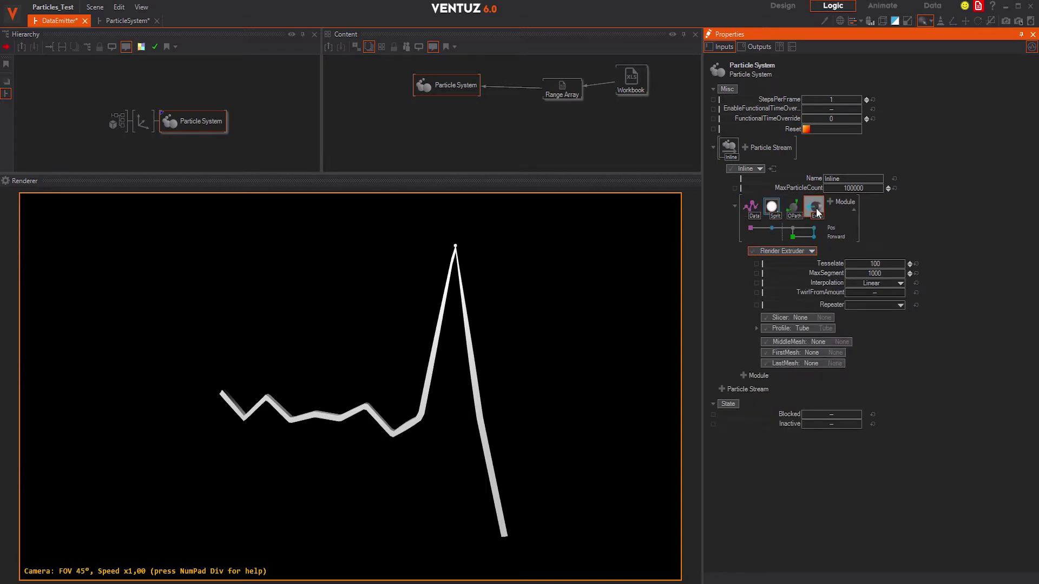
key("Delete")
left_click(791, 210)
key("Delete")
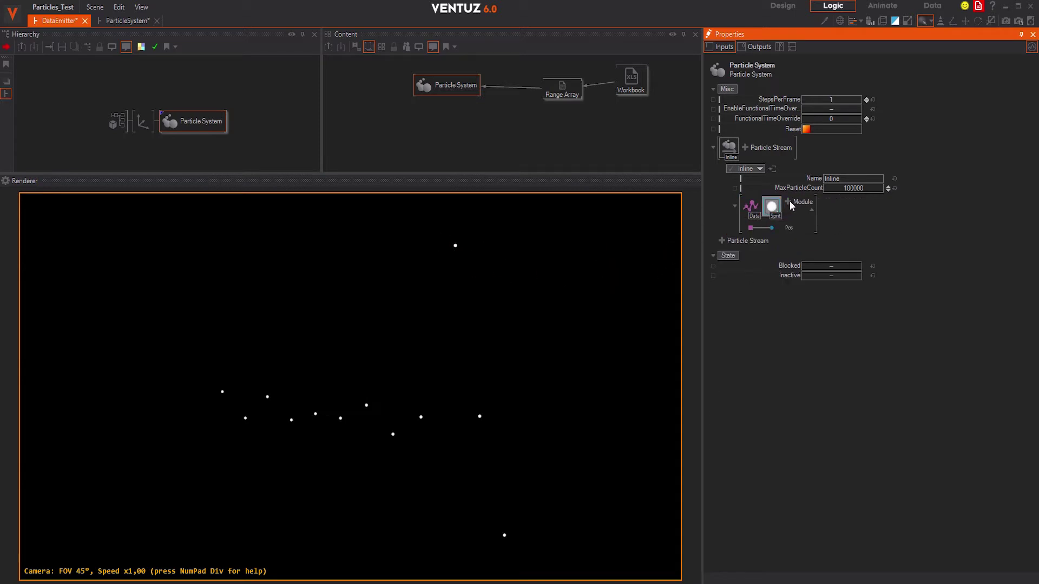
- Replace the stream's Sprite renderer with a Lines renderer
left_click(786, 203)
left_click(889, 260)
key("Delete")
left_click(765, 206)
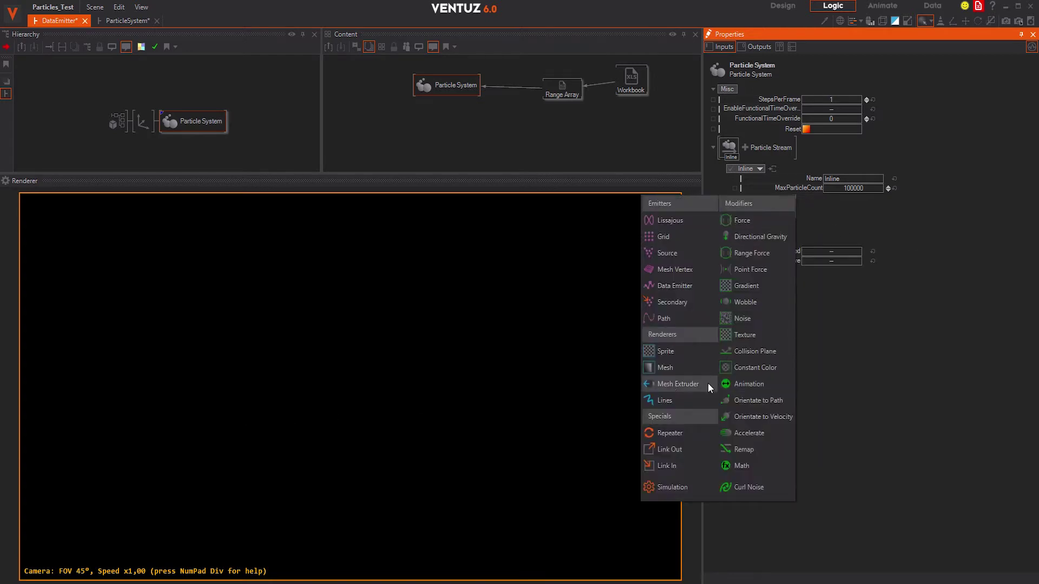
left_click(669, 402)
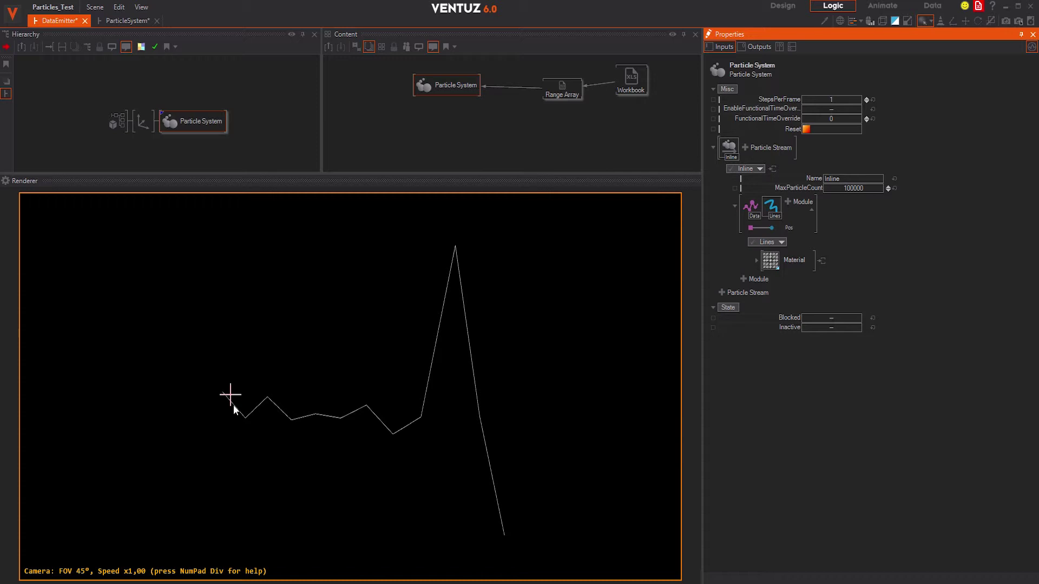
- Examine the line drawing options in the Lines renderer's material, such as the width
left_click(771, 261)
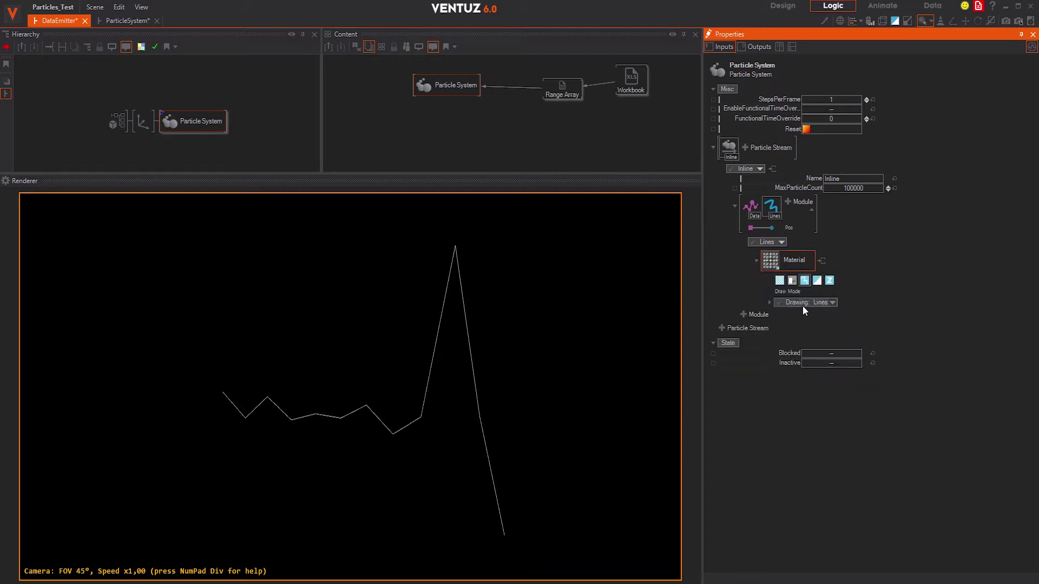
left_click(804, 280)
mouse_move(882, 322)
left_mouse_down()
mouse_move(940, 323)
mouse_move(863, 324)
left_mouse_up()
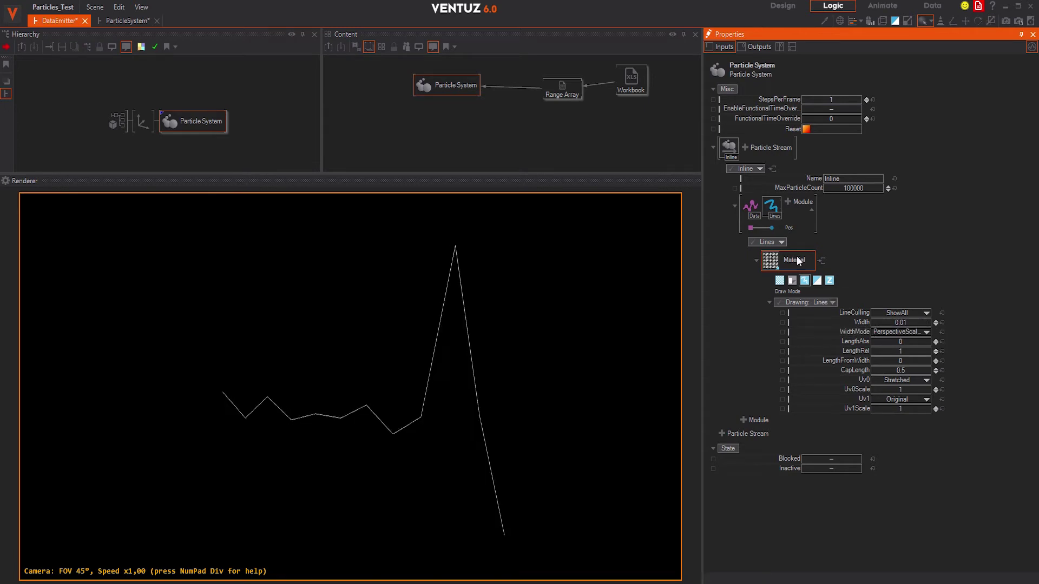
- Add a Sprite renderer and a Link Out module after the Lines renderer in the particle stream
left_click(787, 200)
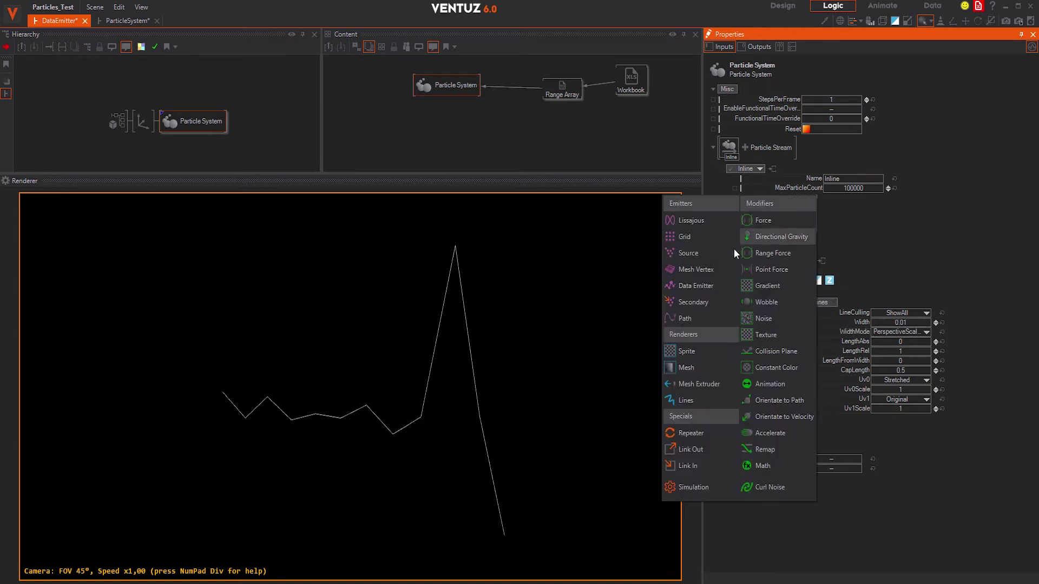
left_click(684, 350)
right_click_drag(433, 370, 433, 370)
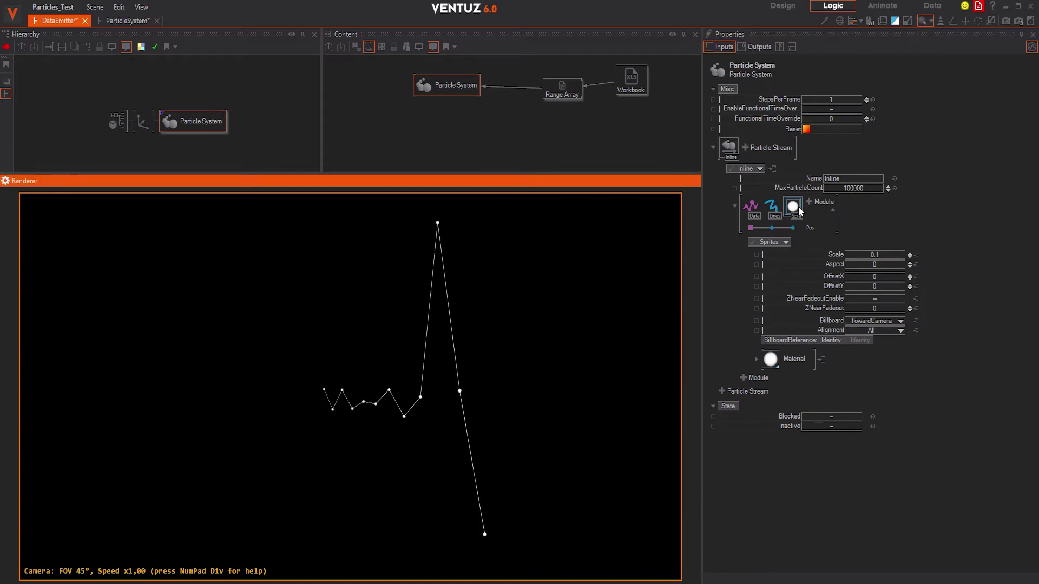
left_click(811, 201)
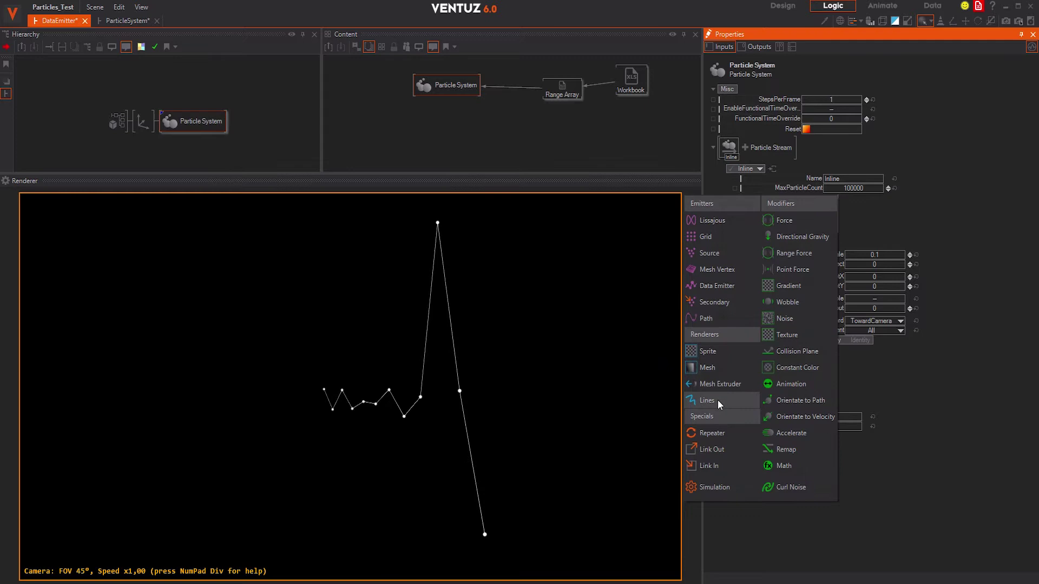
left_click(713, 449)
- Add a second inline particle stream containing a Secondary Emitter
left_click(744, 146)
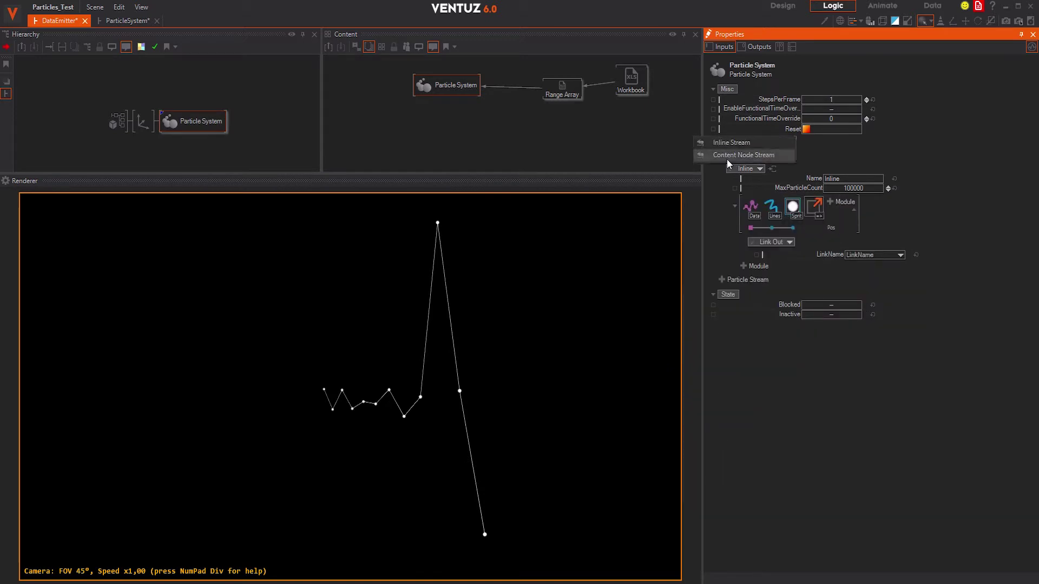
left_click(749, 200)
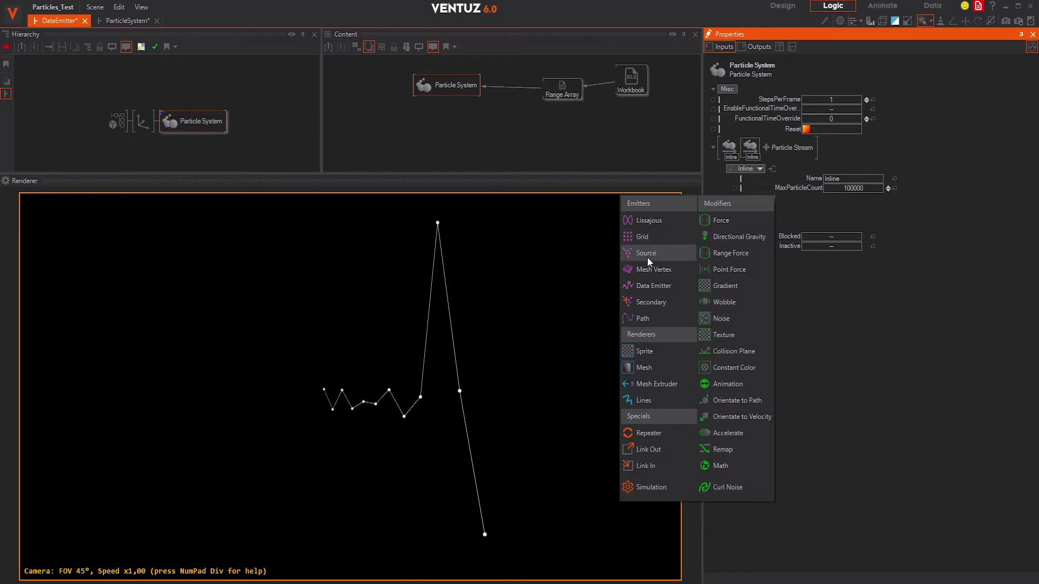
left_click(646, 301)
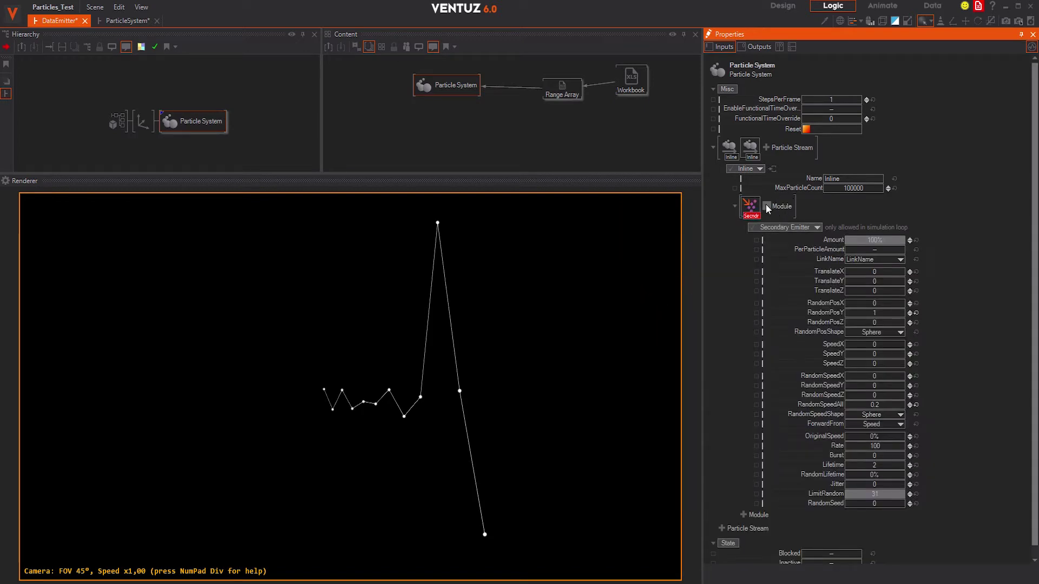
- Add a Simulation module and a Sprite renderer after the Secondary Emitter in the second stream
left_click(766, 206)
left_click(677, 457)
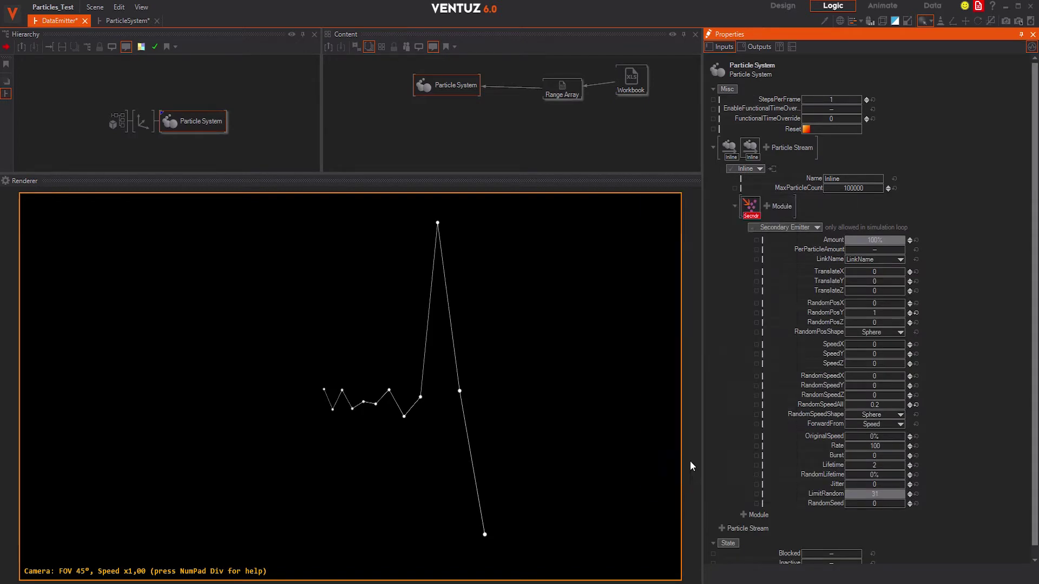
left_click(787, 200)
left_click(690, 354)
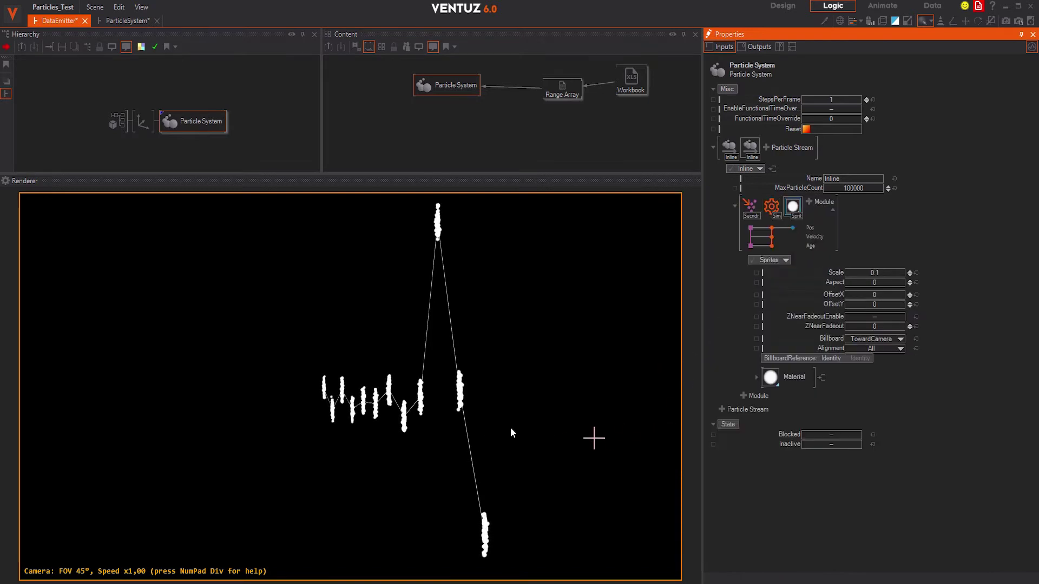
- Set the Secondary Emitter's RandomSpeedAll to 0.2 and change its SpeedY so the emitted particles rise from the data points
right_click_drag(481, 429, 433, 418)
key("s")
key("w")
left_click(750, 207)
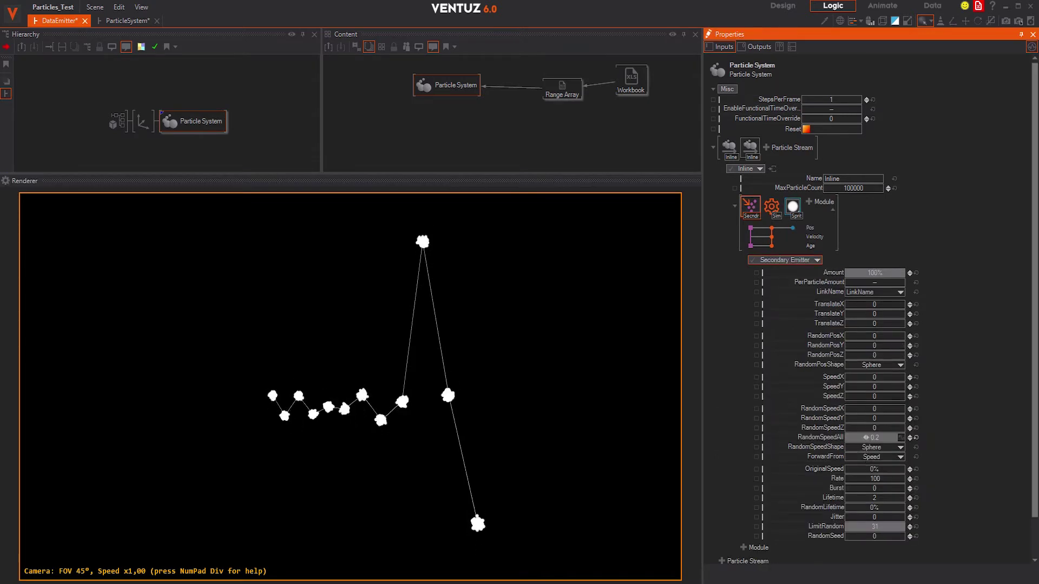
left_click(865, 439)
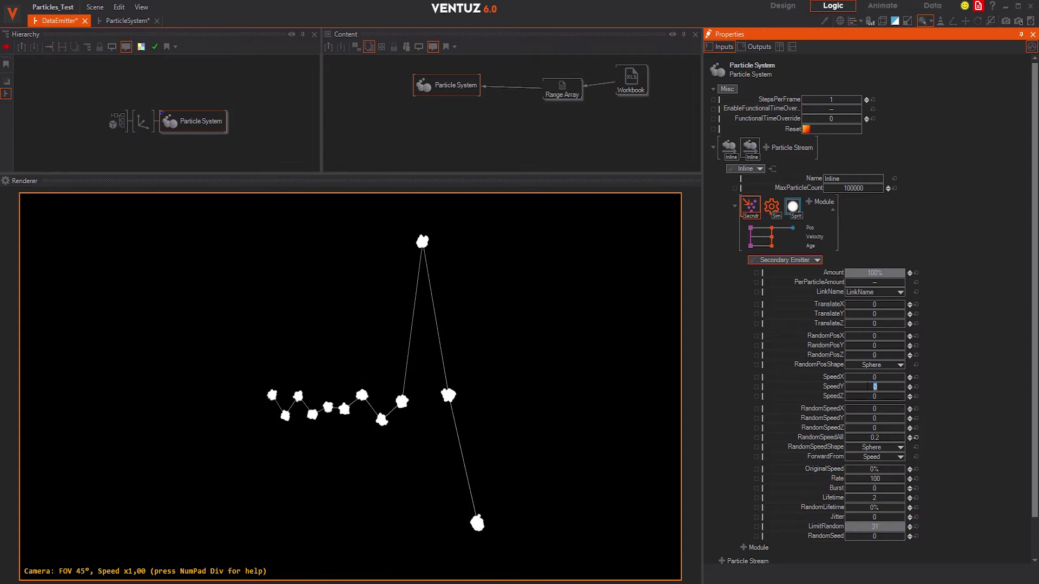
key("Return")
right_click_drag(459, 389, 462, 387)
- Switch to the Excel workbook, change cell F2 to 10 and return to the rendering to check the updated graph
left_click_drag(1038, 113, 942, 87)
double_click(861, 217)
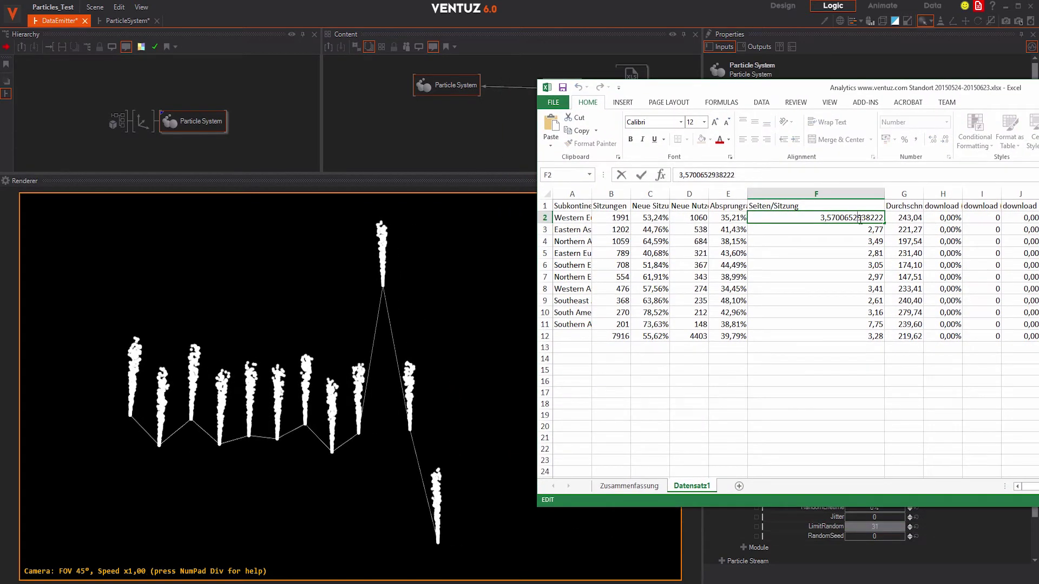
double_click(861, 217)
type("10")
key("Return")
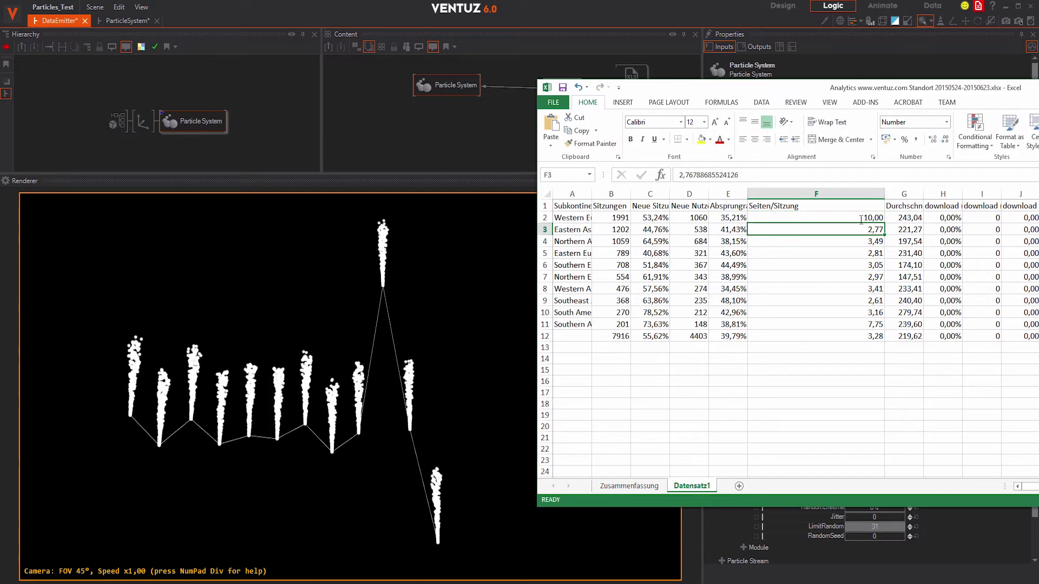
left_click(306, 394)
right_click_drag(306, 394, 306, 387)
- Expand the Gradient module's 1D Gradient in the first stream and turn off its Vertical option
right_click_drag(456, 452, 457, 451)
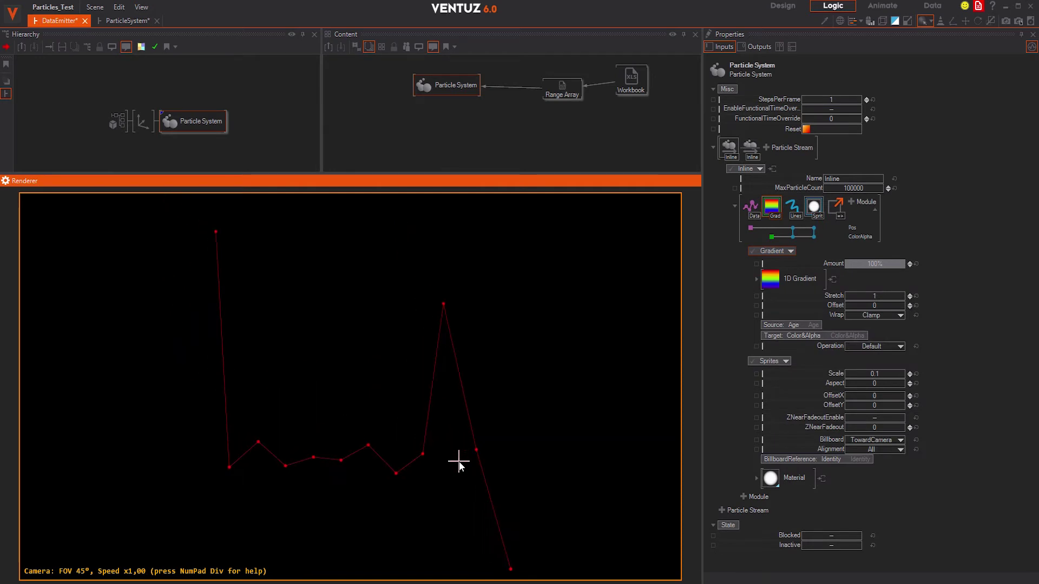
left_click(773, 284)
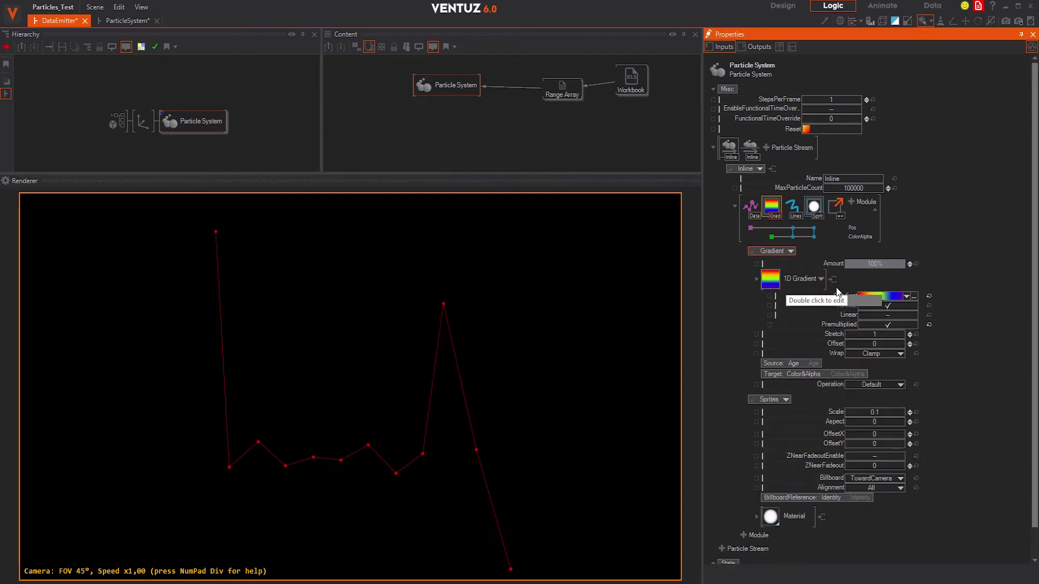
left_click(879, 306)
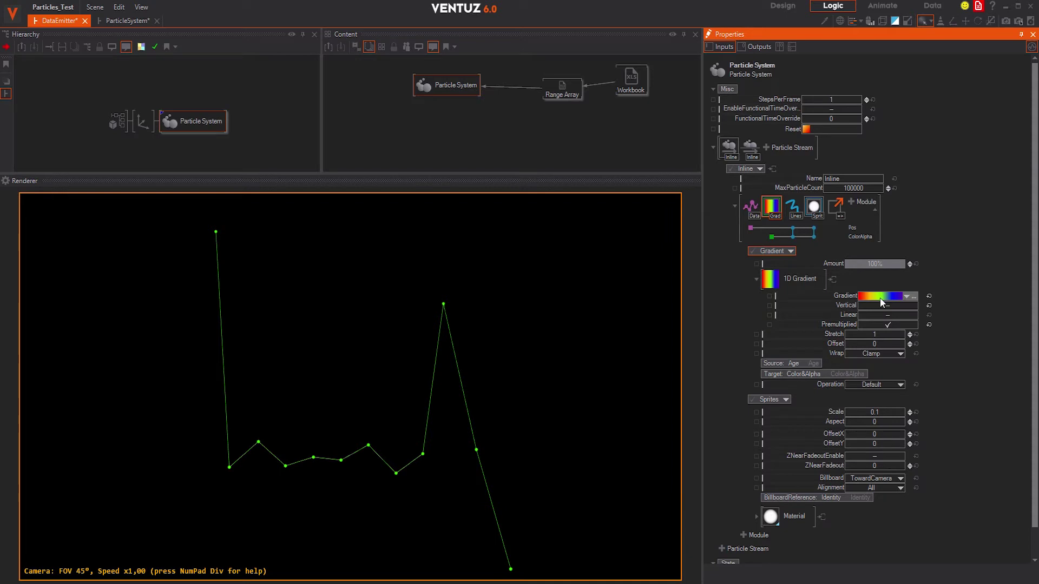
right_click_drag(542, 357, 539, 358)
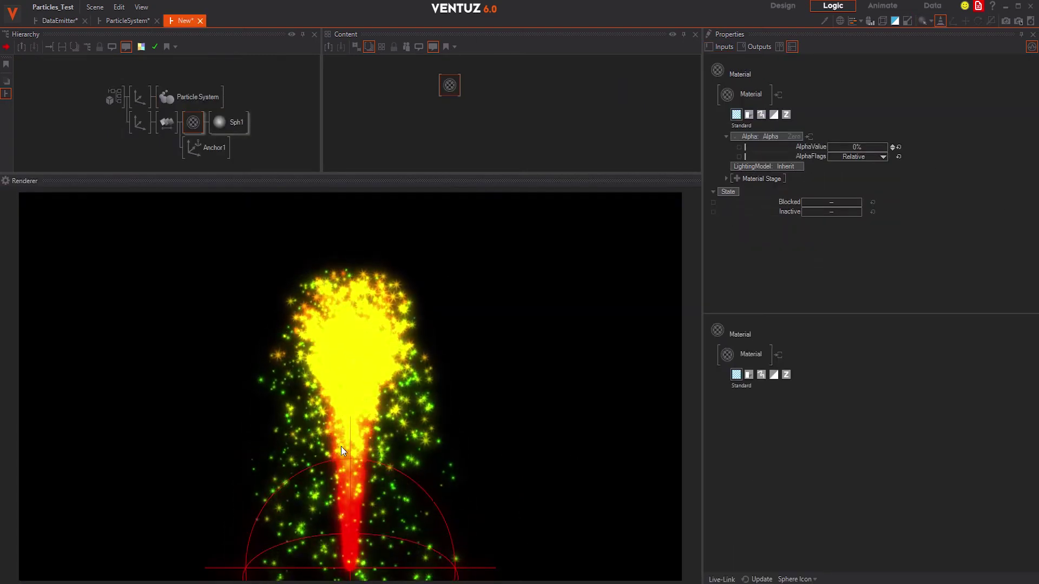
- Set the sphere material's AlphaValue to 100% and move the sphere over the particle fountain in the rendering
left_click(341, 411)
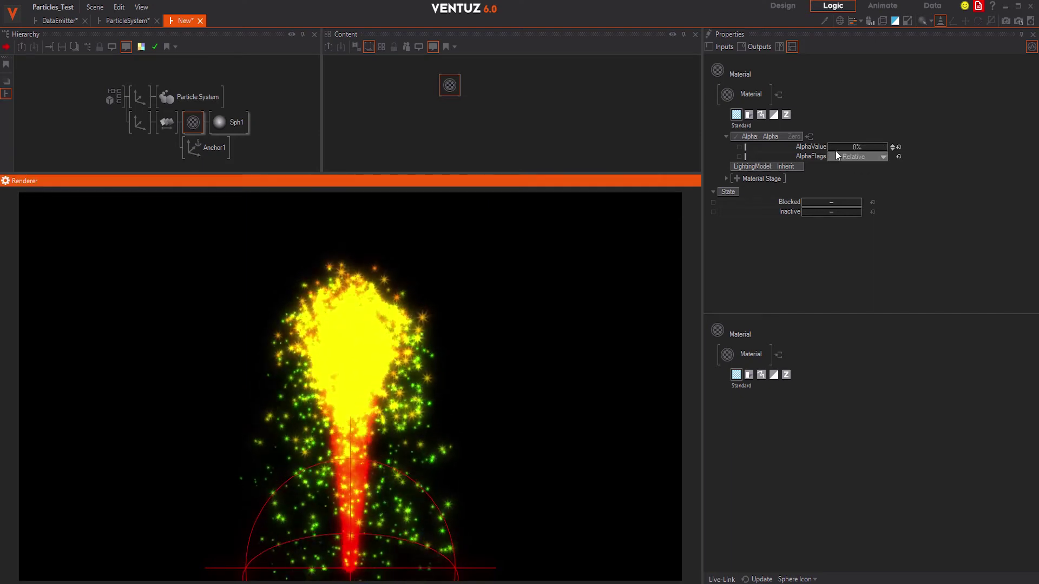
left_click_drag(893, 154, 888, 151)
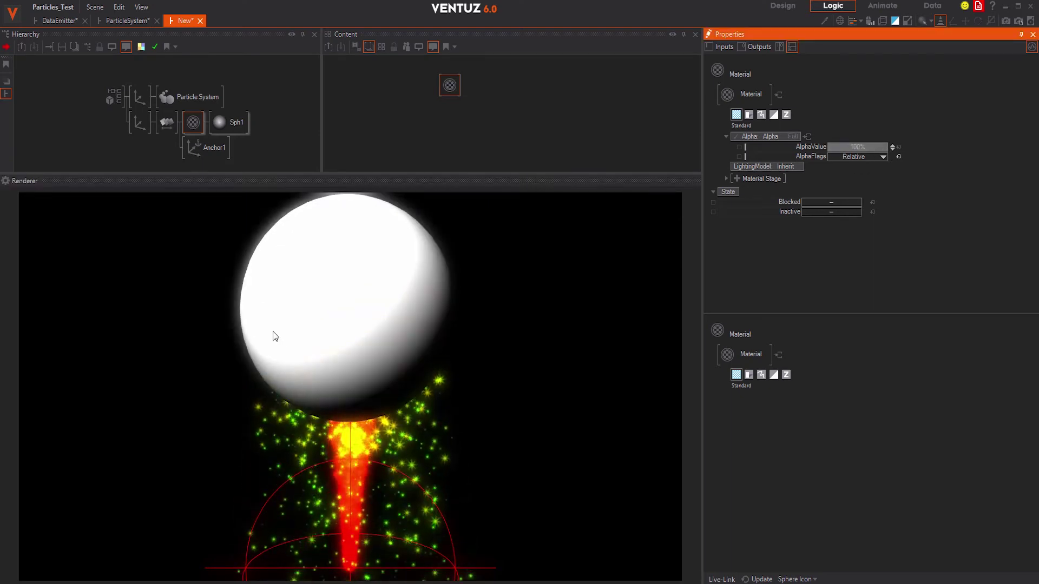
left_click_drag(271, 336, 339, 366)
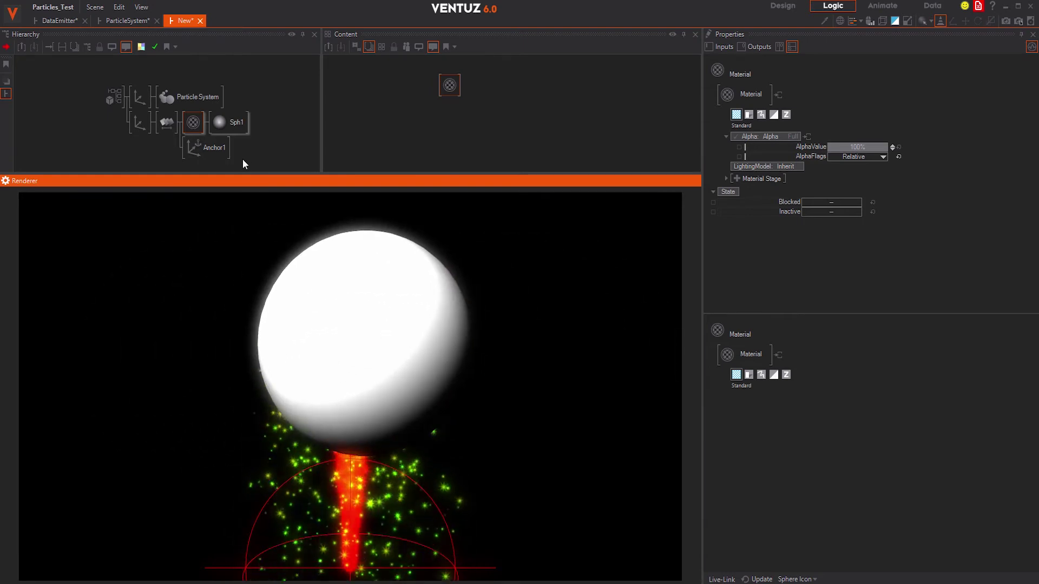
- Reduce the sphere material's AlphaValue to 17.2% so the particles show through the sphere
left_click(200, 126)
left_click_drag(863, 149, 813, 151)
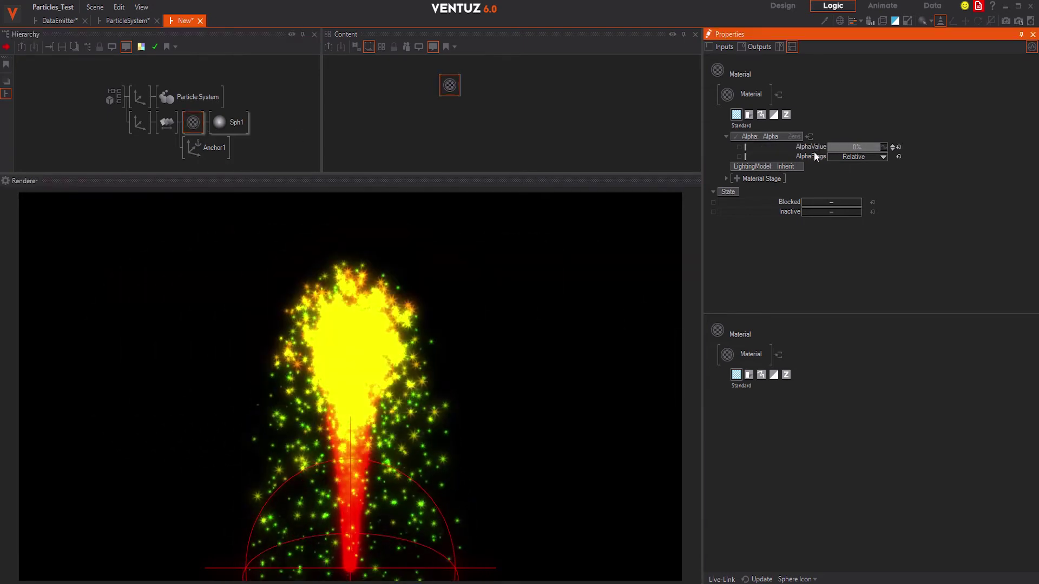
left_click_drag(881, 149, 895, 151)
- Set the Transform of the particle system's Range Force module to Anchor and bind it to the sphere's Anchor1
left_click(201, 144)
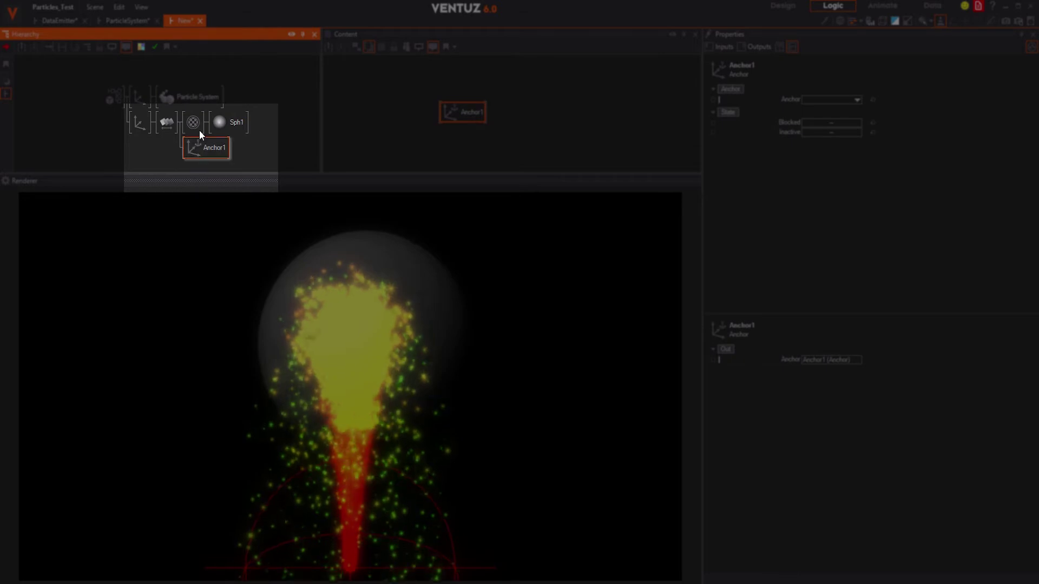
left_click(167, 122)
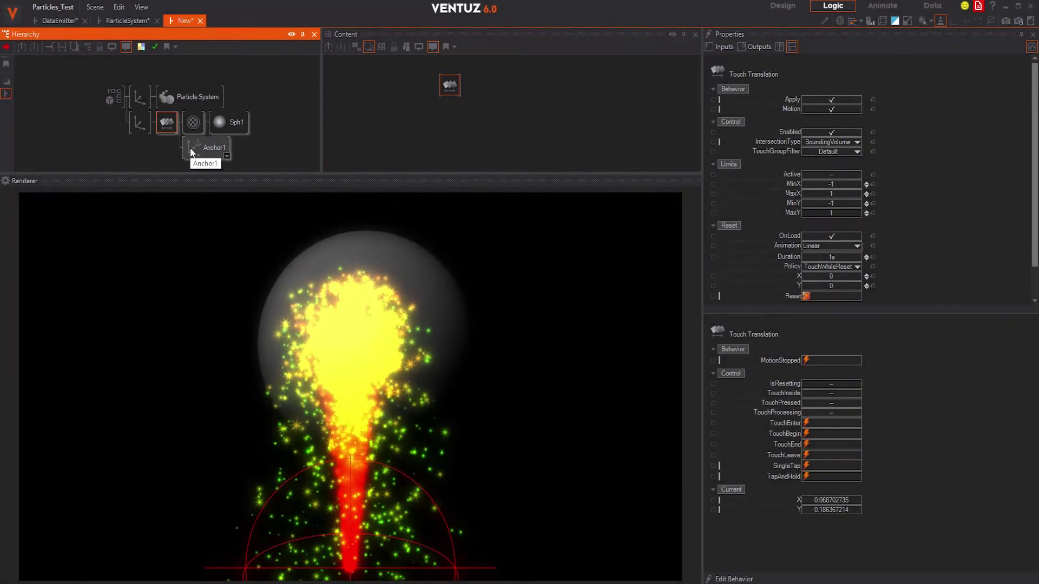
left_click(190, 147)
left_click(187, 94)
scroll(810, 246, "down", 2)
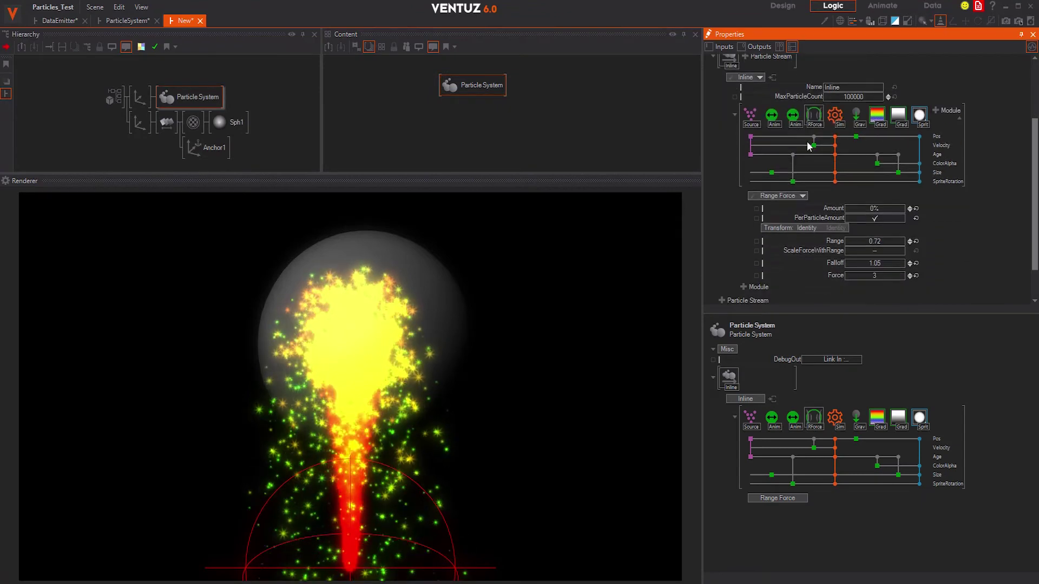
scroll(809, 151, "down", 2)
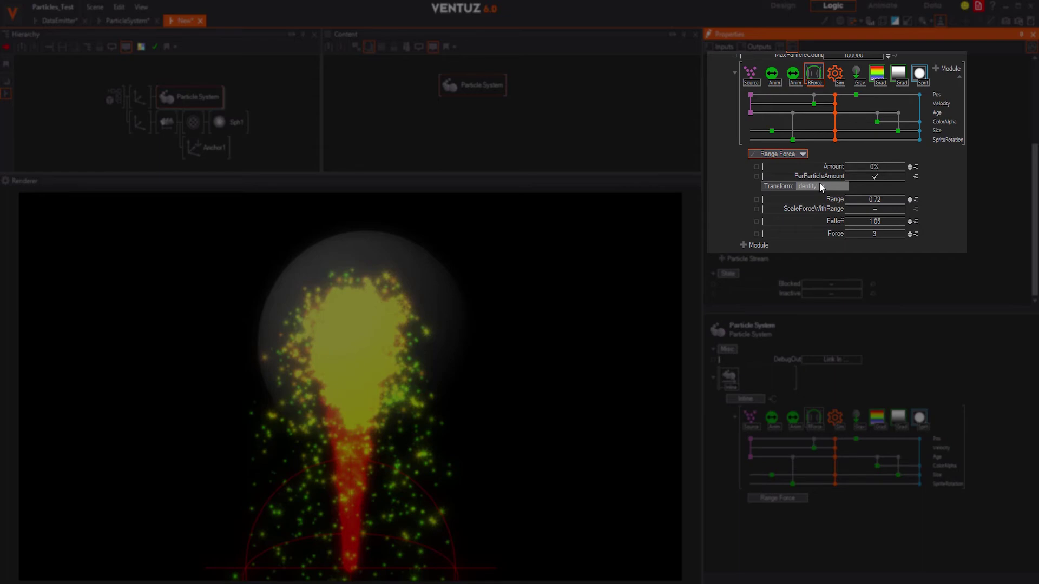
left_click(819, 186)
left_click(777, 236)
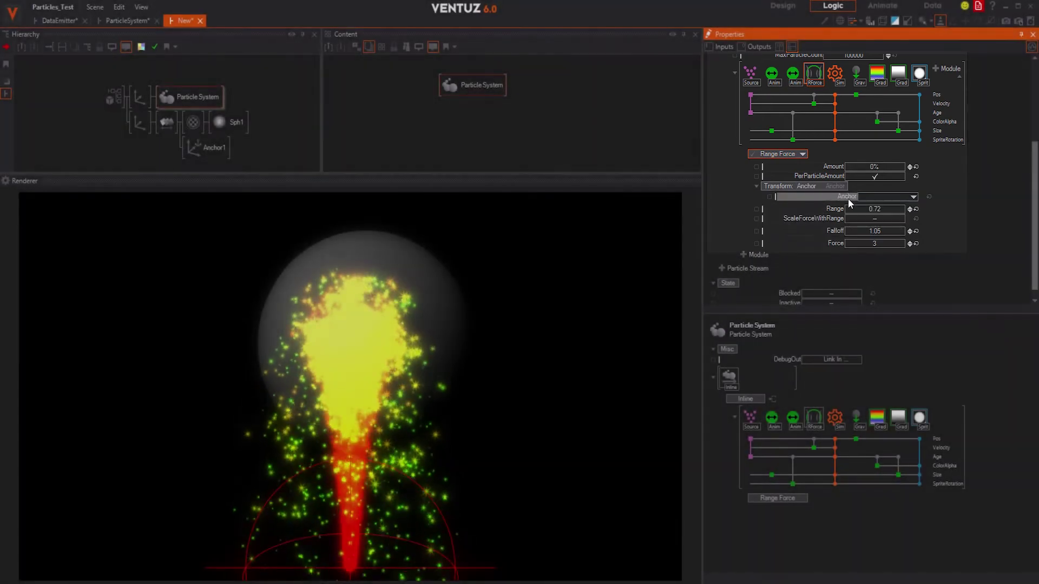
left_click_drag(849, 199, 196, 148)
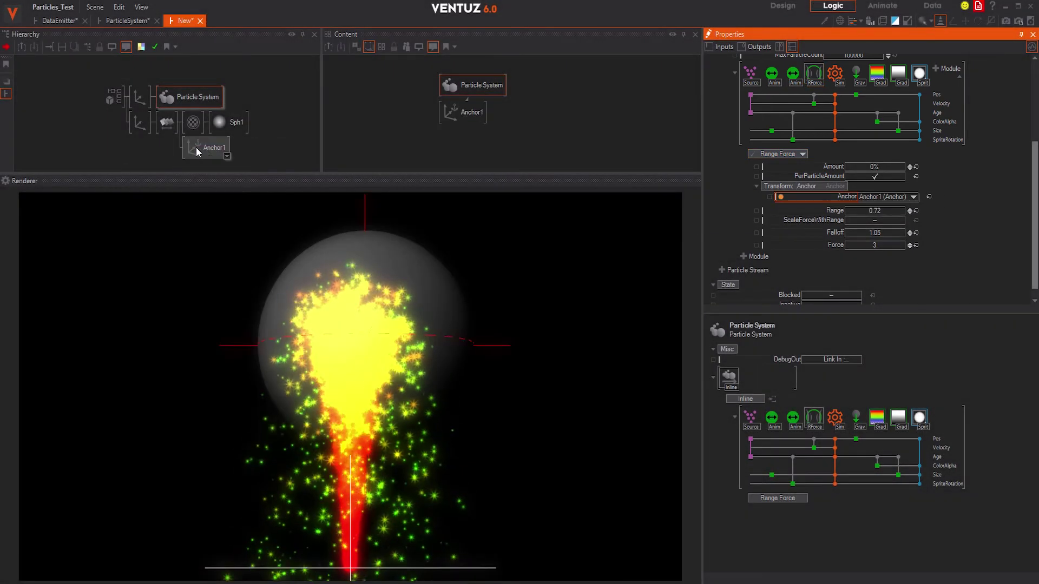
- Move the sphere around in the rendering and set the Range Force Amount to 100%
left_click(365, 330)
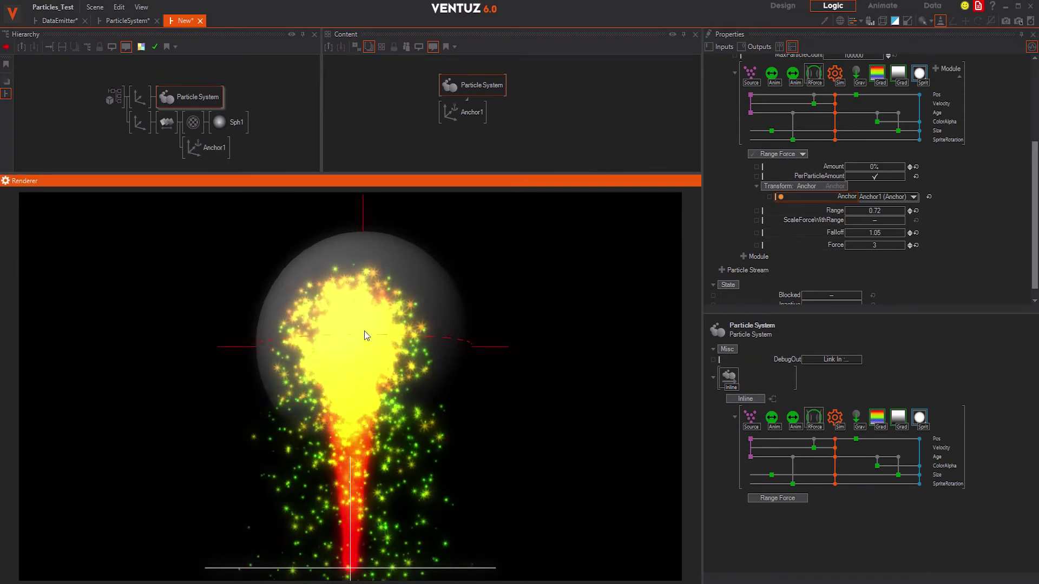
left_click_drag(364, 331, 253, 281)
left_click_drag(486, 299, 396, 349)
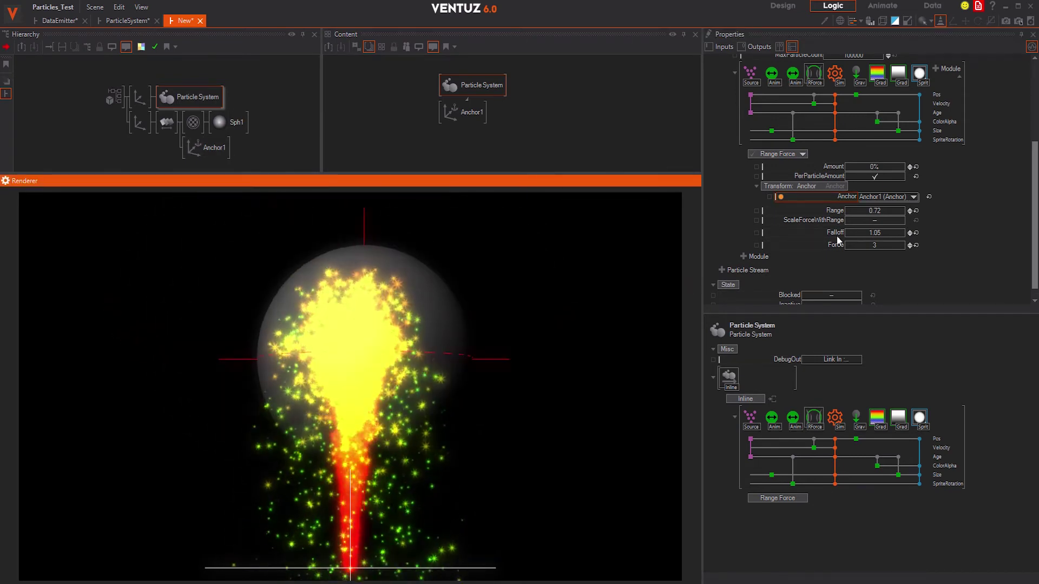
left_click(915, 166)
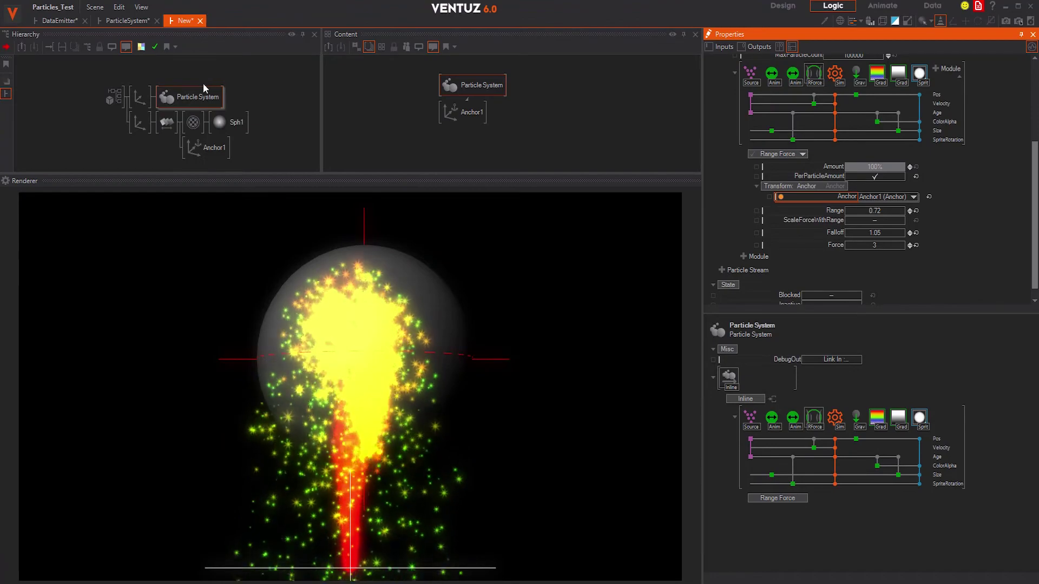
- Lower the sphere material's AlphaValue and move the sphere through the particle fountain to push the particles away
left_click(228, 124)
left_click(187, 125)
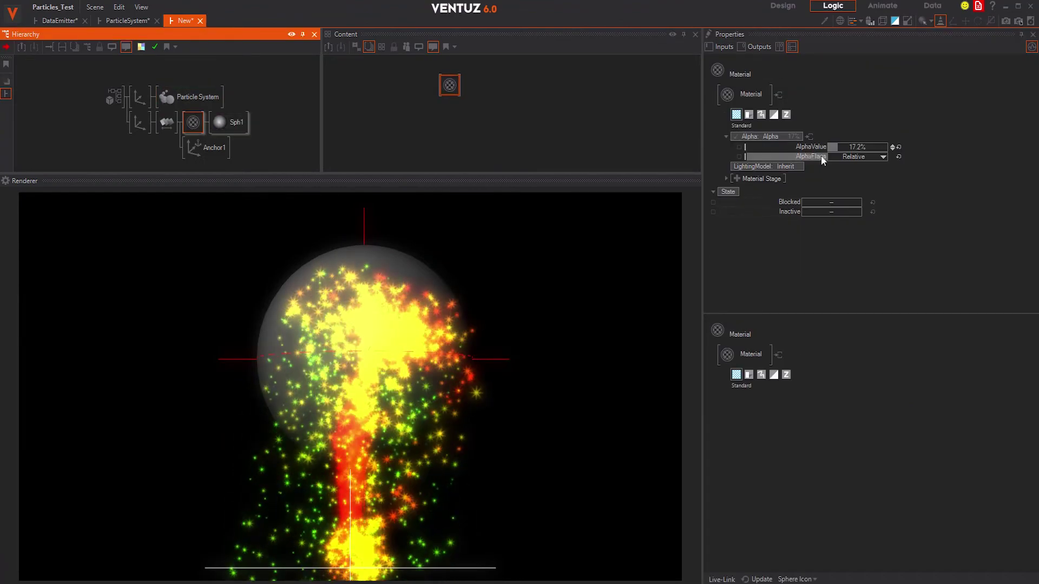
left_click_drag(820, 148, 598, 364)
left_click_drag(404, 353, 485, 373)
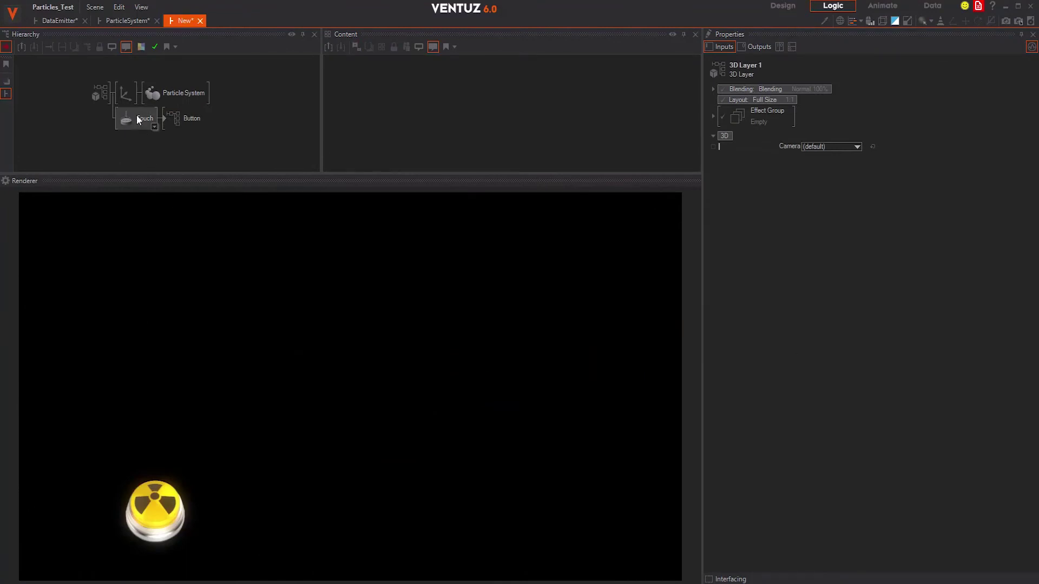
- Show the particle system's Source module properties in the scene with the touch button
left_click(164, 95)
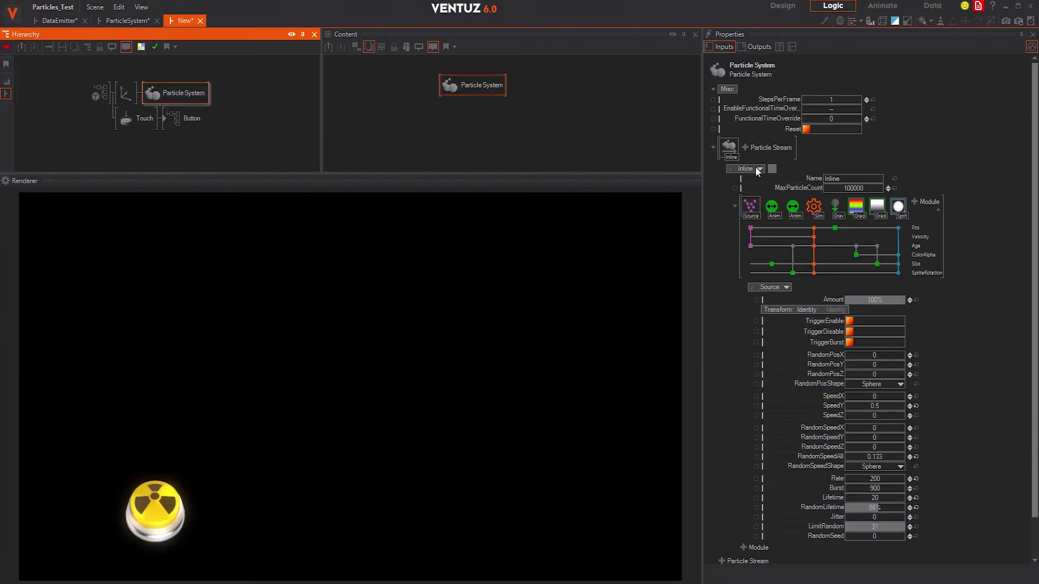